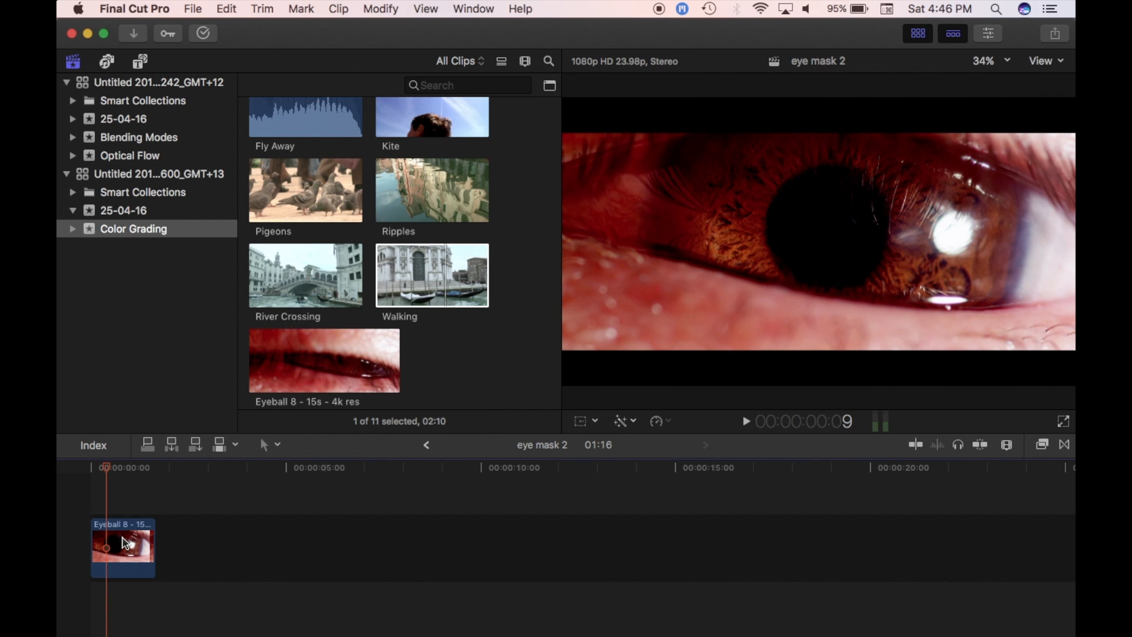
Step: Connect the Walking clip above the Eyeball clip at the timeline's start, hide the browser, and park the playhead at frame 13
key("super+a")
left_click(423, 288)
left_click_drag(423, 287, 107, 494)
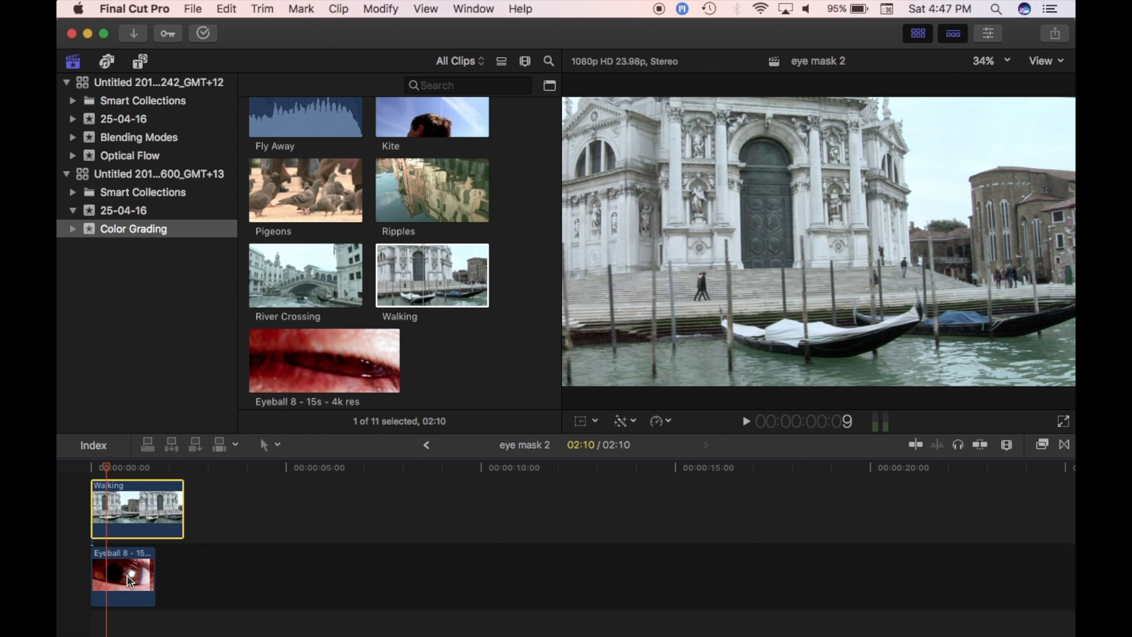
left_click(918, 33)
mouse_move(108, 473)
left_mouse_down()
mouse_move(83, 472)
mouse_move(167, 477)
mouse_move(112, 471)
left_mouse_up()
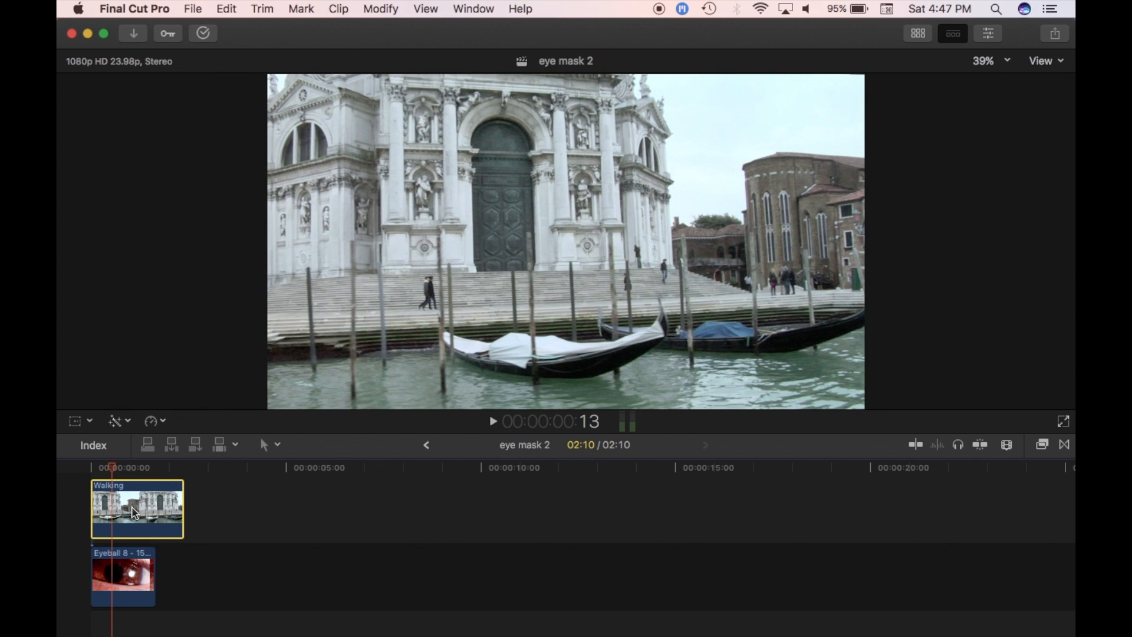
Step: Apply the Shape Mask effect to the Walking clip and close the effects browser
left_click(1042, 444)
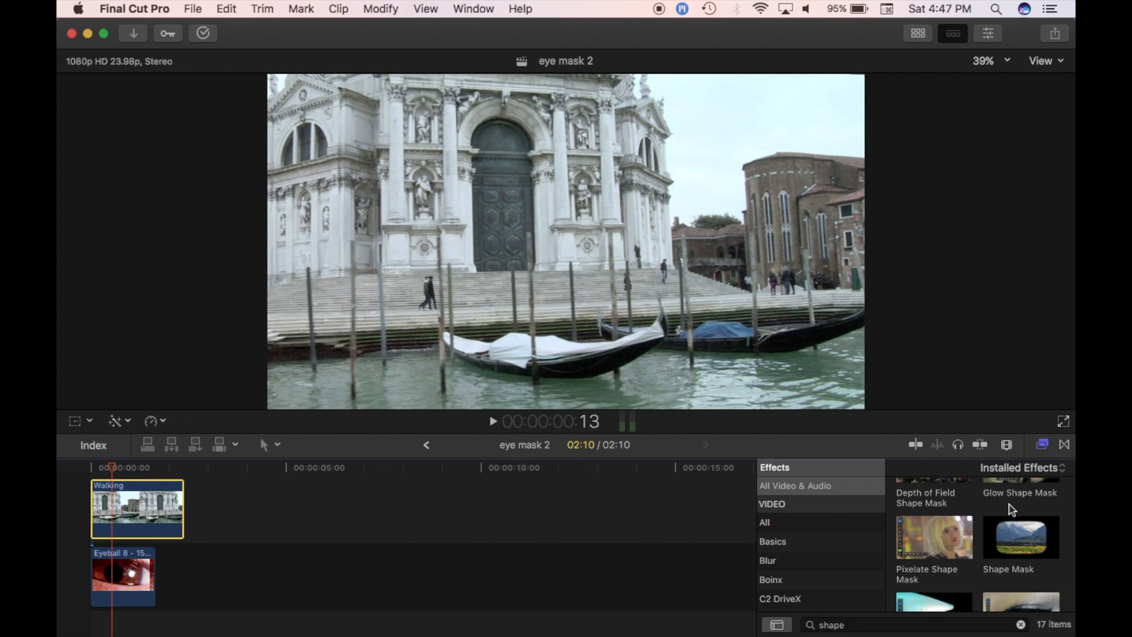
left_click_drag(1028, 544, 137, 505)
left_click(1041, 445)
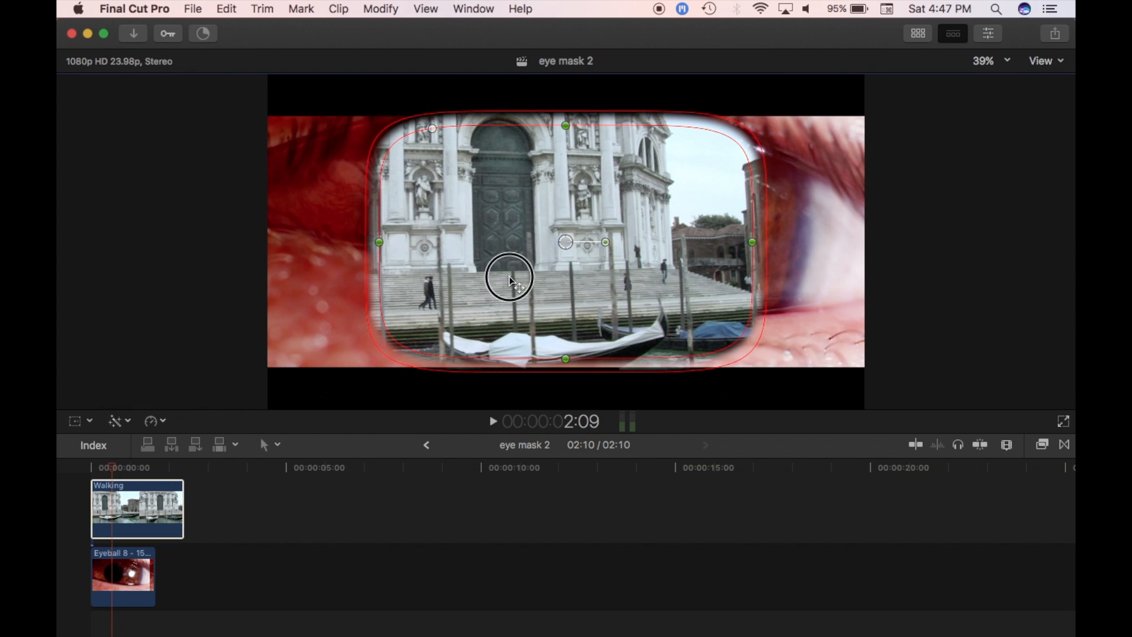
Step: Shrink and reposition the shape mask over the pupil with a radius of about 166, and spread its feather outward
left_click_drag(503, 275, 537, 270)
left_click_drag(602, 244, 612, 213)
left_click_drag(765, 316, 700, 309)
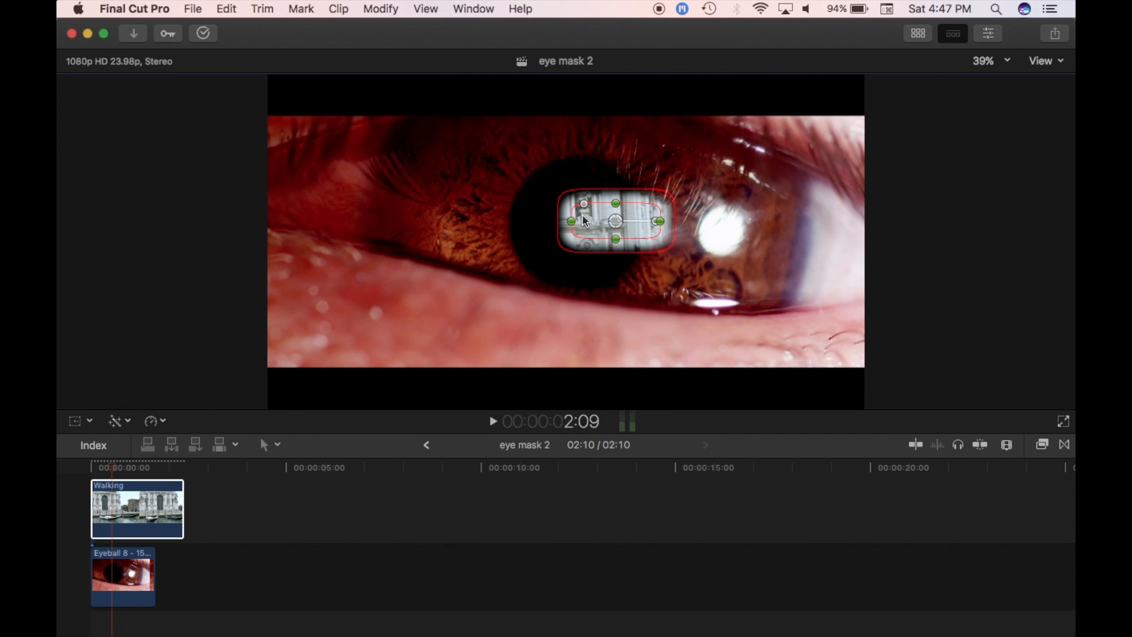
left_click_drag(575, 211, 523, 179)
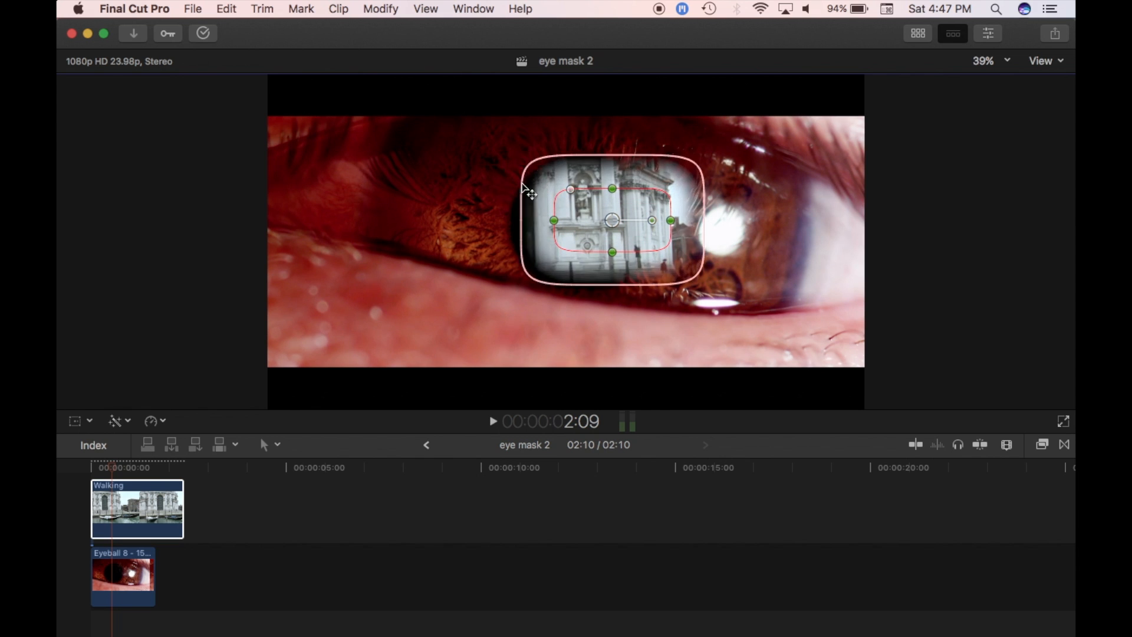
left_click_drag(628, 292, 734, 342)
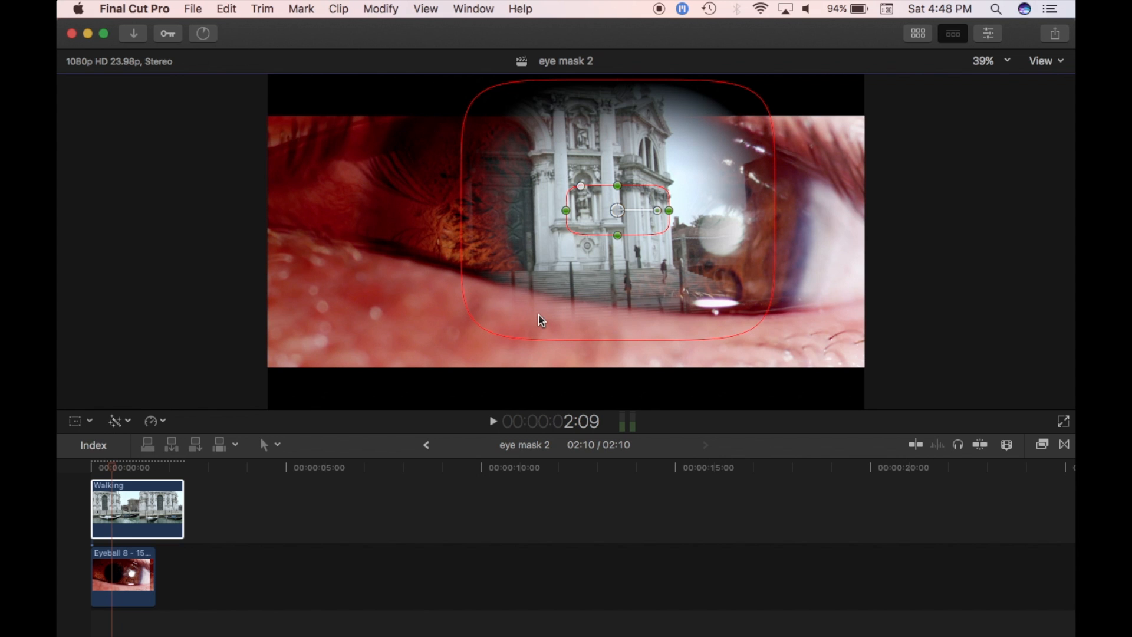
left_click_drag(752, 328, 712, 260)
Step: Preview the composite from the start and tighten the mask's feathered outer edge to a feather of about 183
left_click(83, 469)
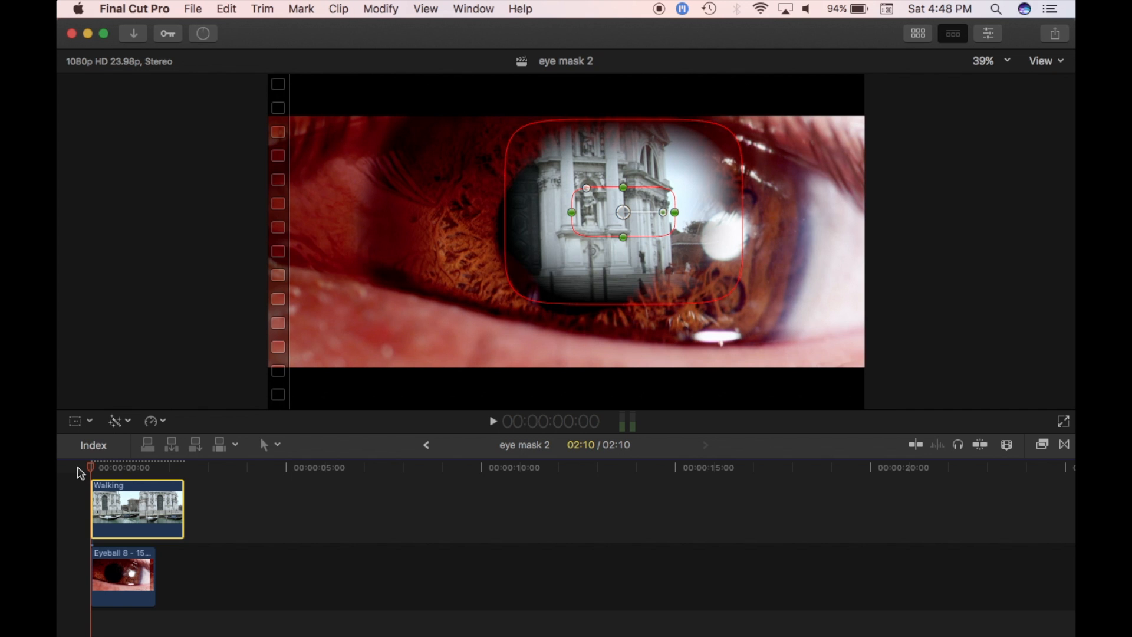
key("space")
key("space")
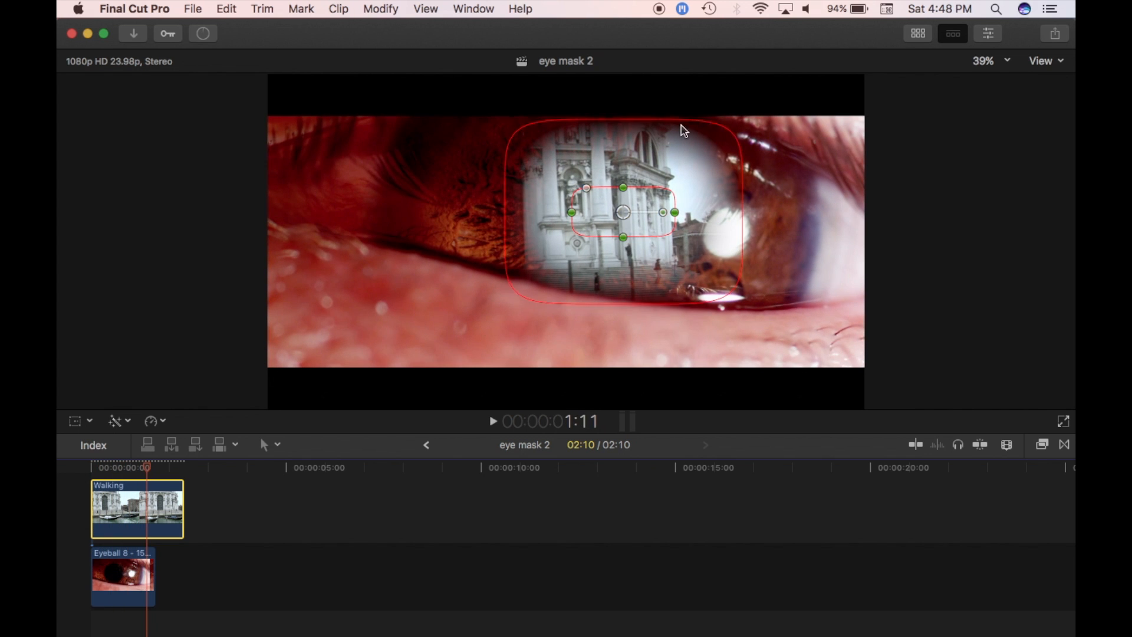
left_click_drag(714, 122, 715, 127)
left_click(83, 470)
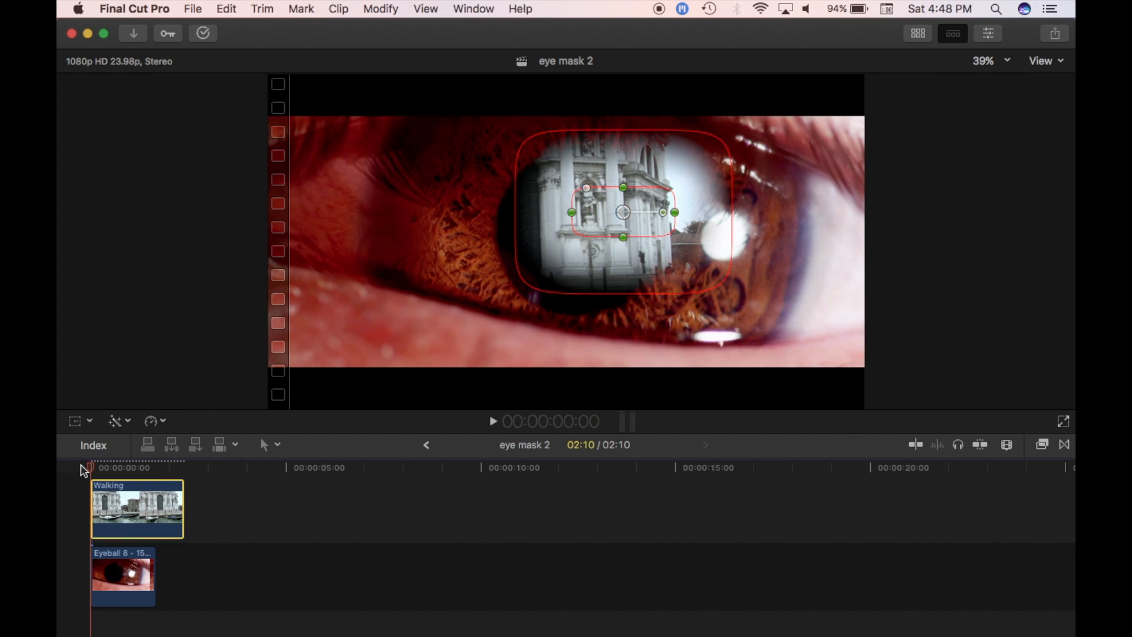
key("space")
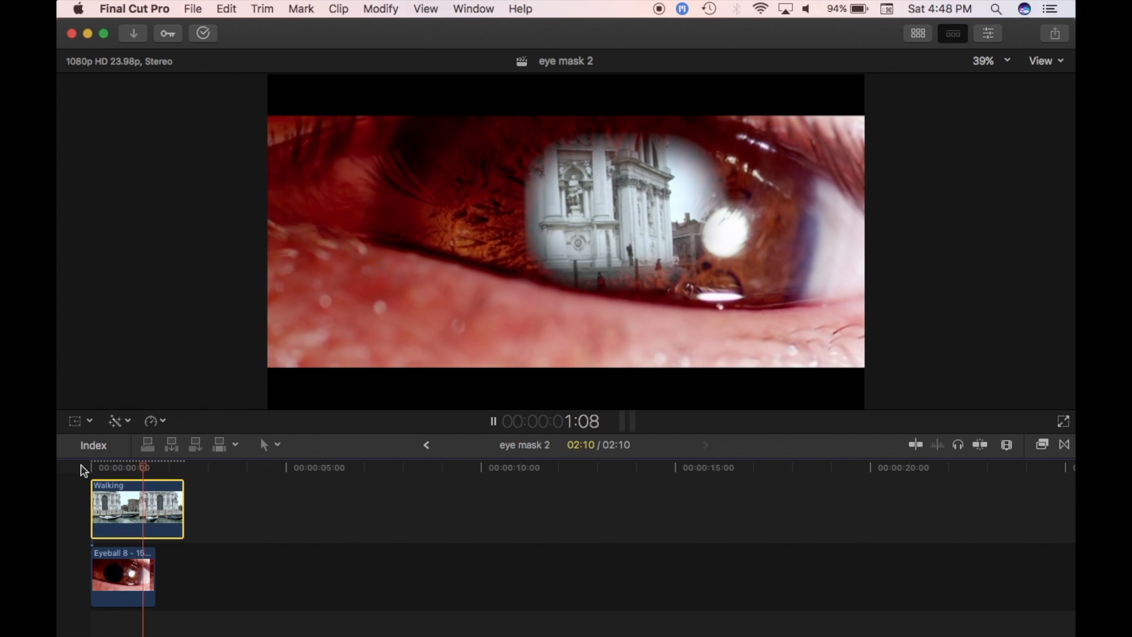
left_click(83, 469)
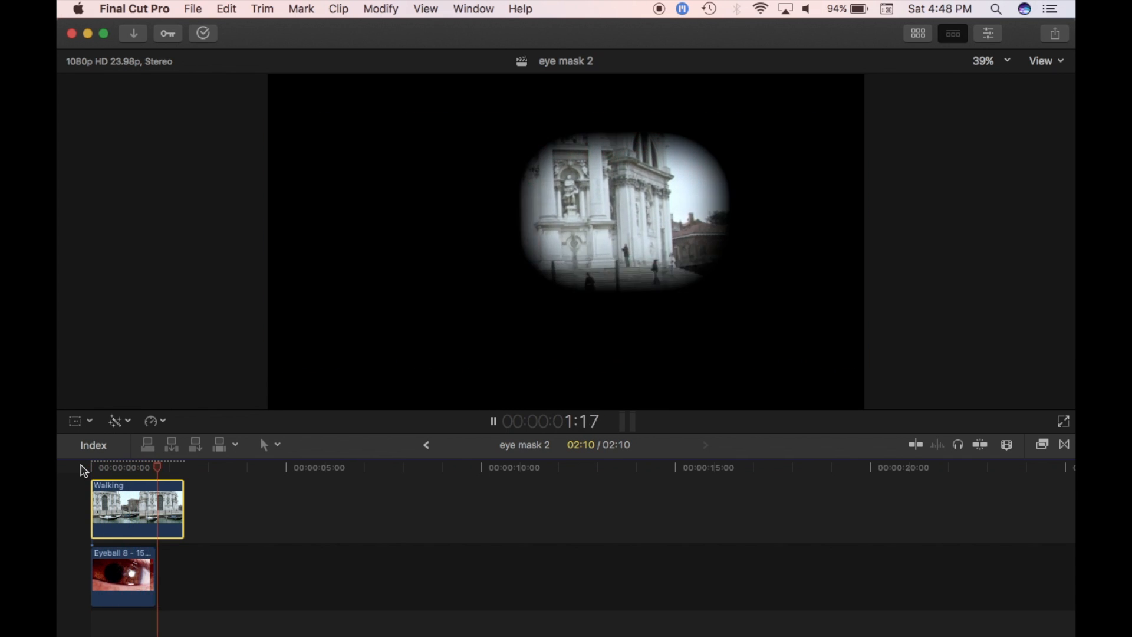
key("space")
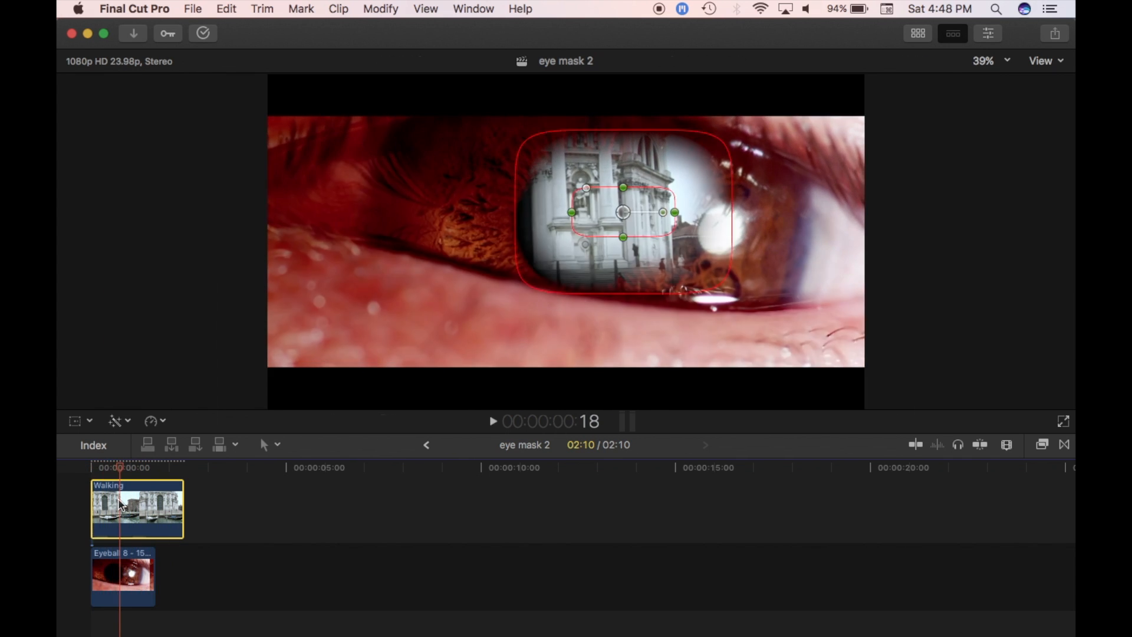
Step: Show the clip's inspector and split the Walking clip at 1:16, where the Eyeball clip ends
key("super+4")
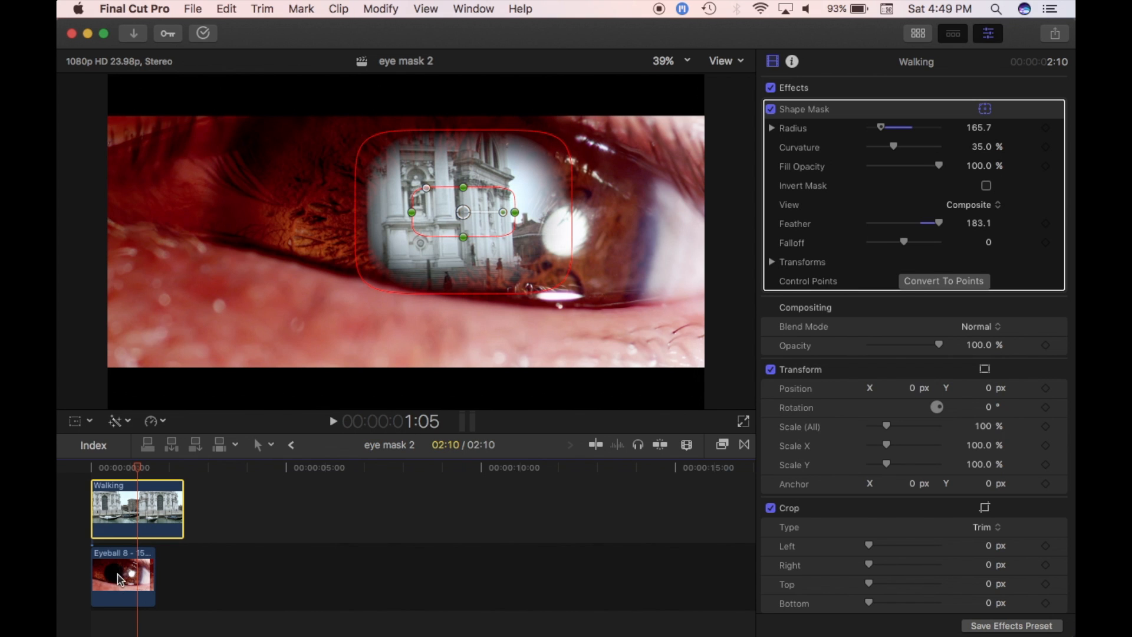
left_click(131, 577)
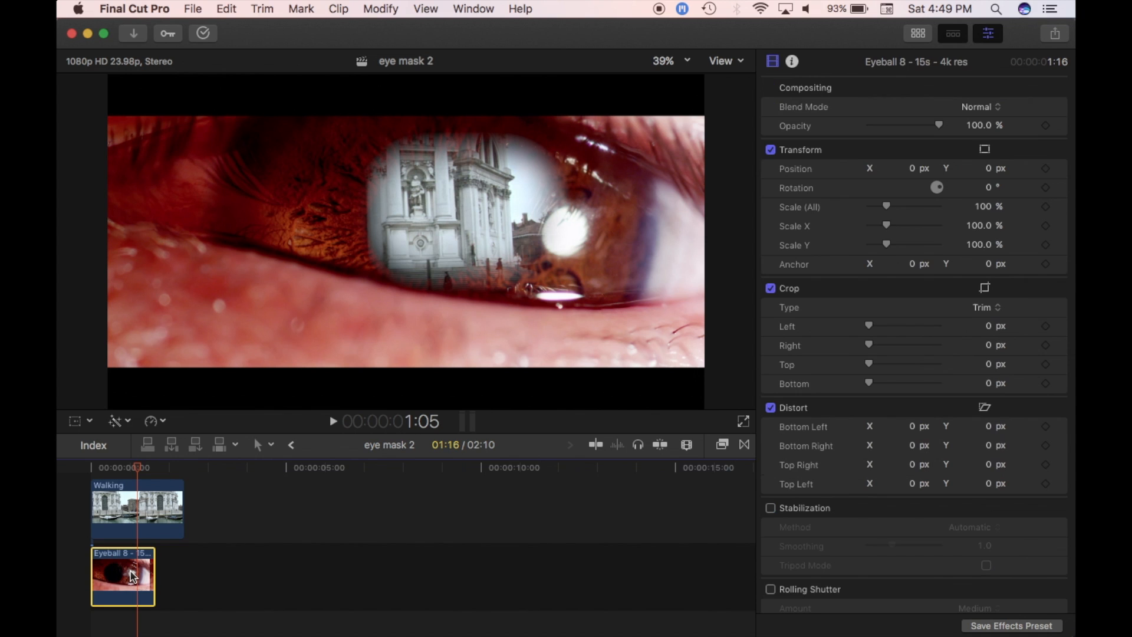
key("Down")
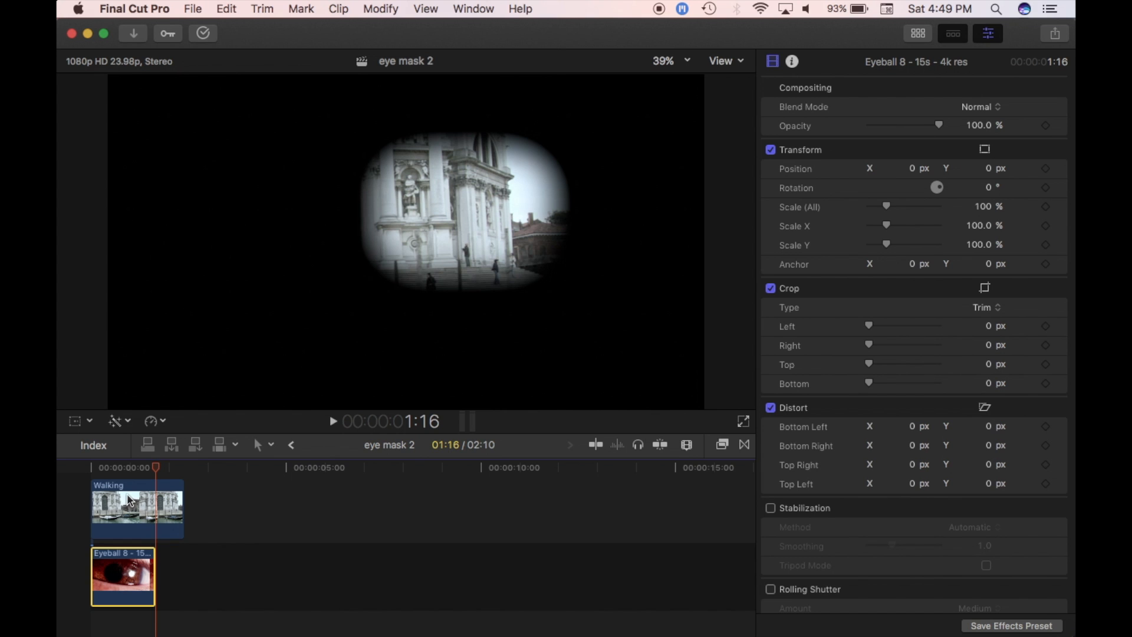
left_click(118, 510)
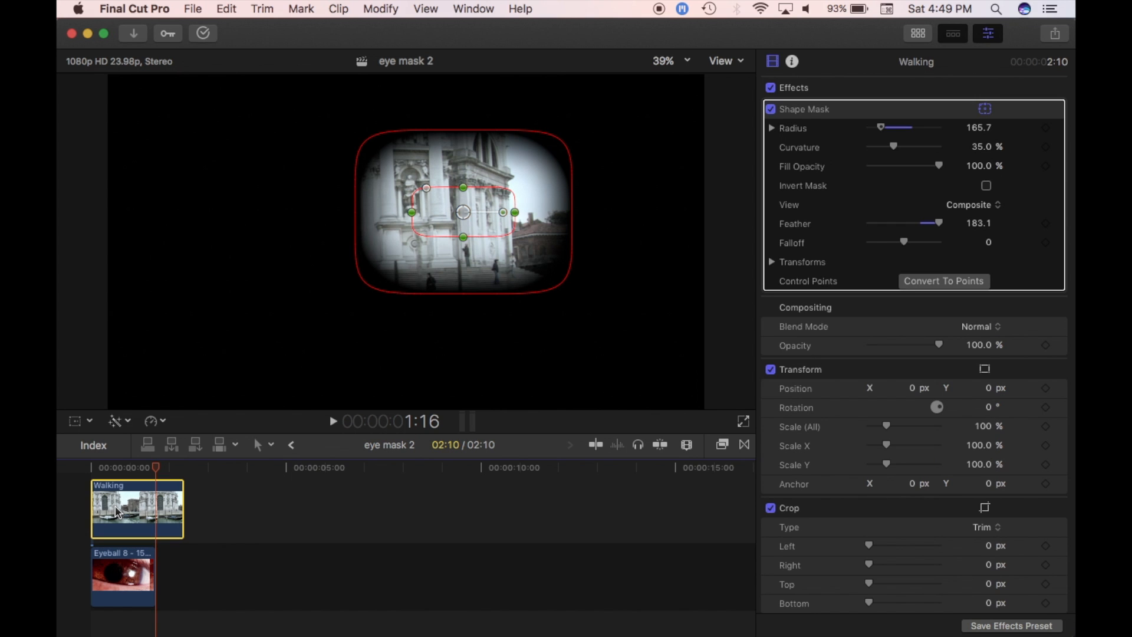
key("super+b")
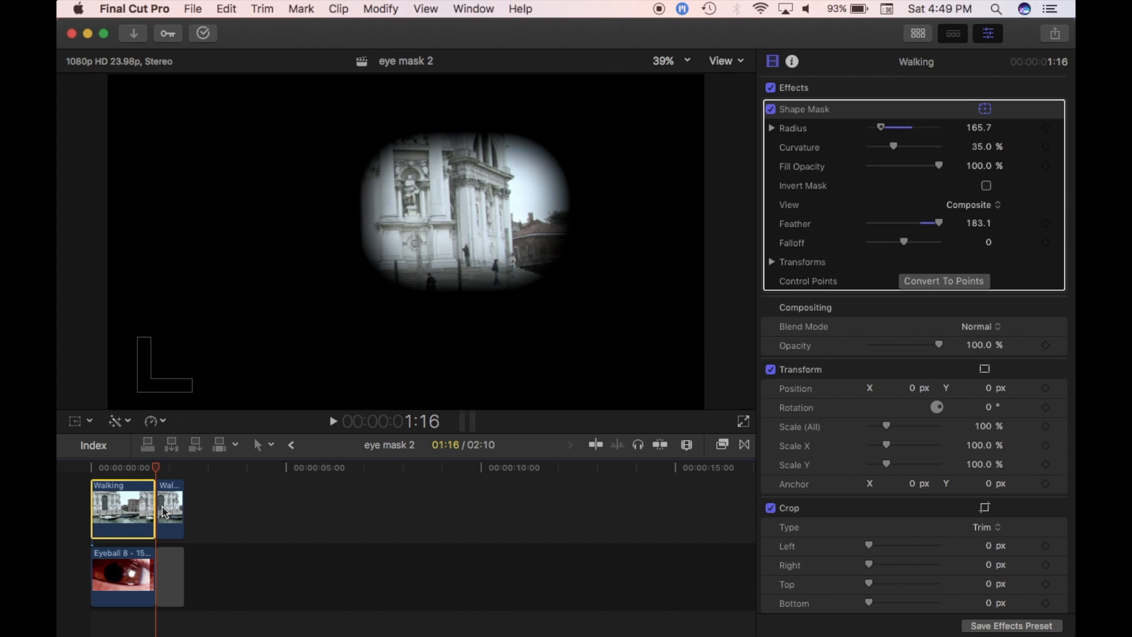
Step: Delete the Shape Mask from the second Walking segment and play across the cut to check it
left_click(171, 513)
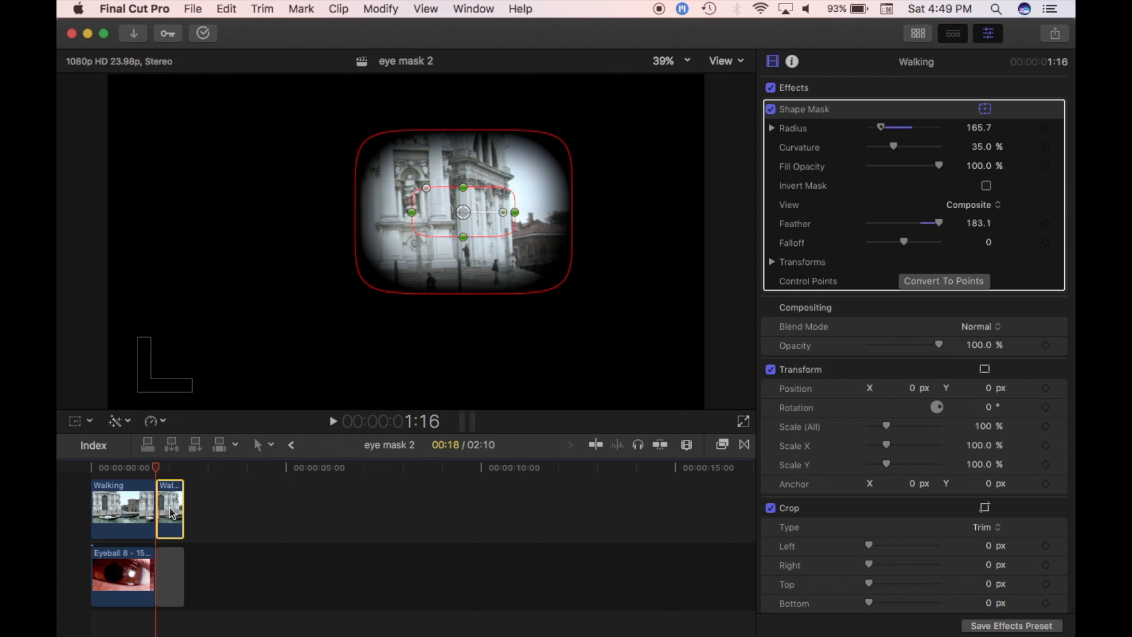
left_click(802, 112)
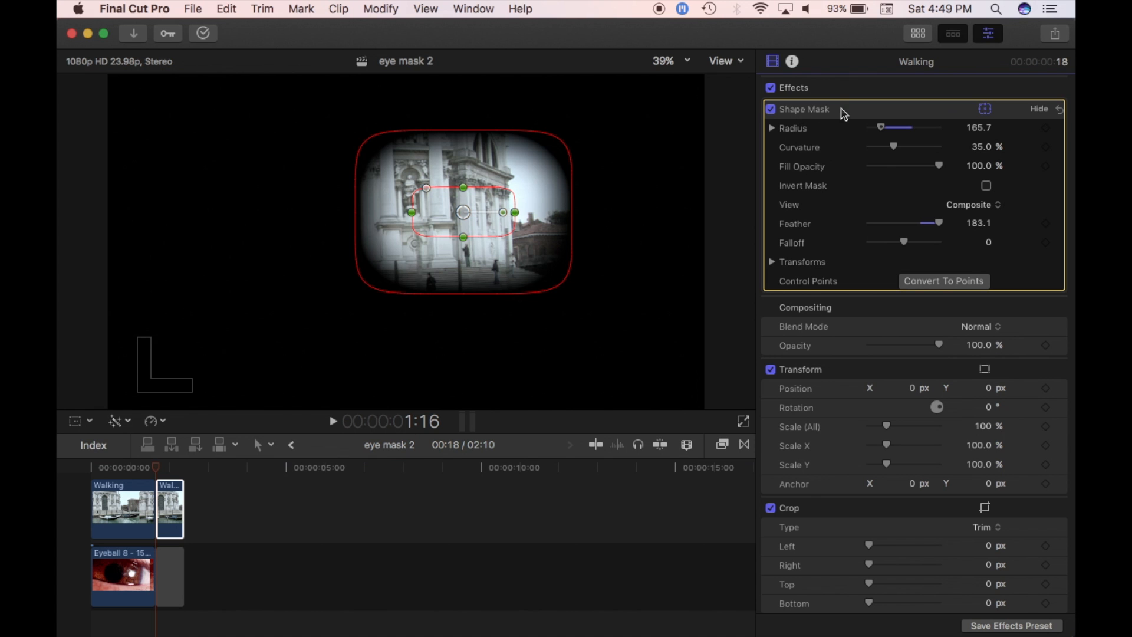
key("Delete")
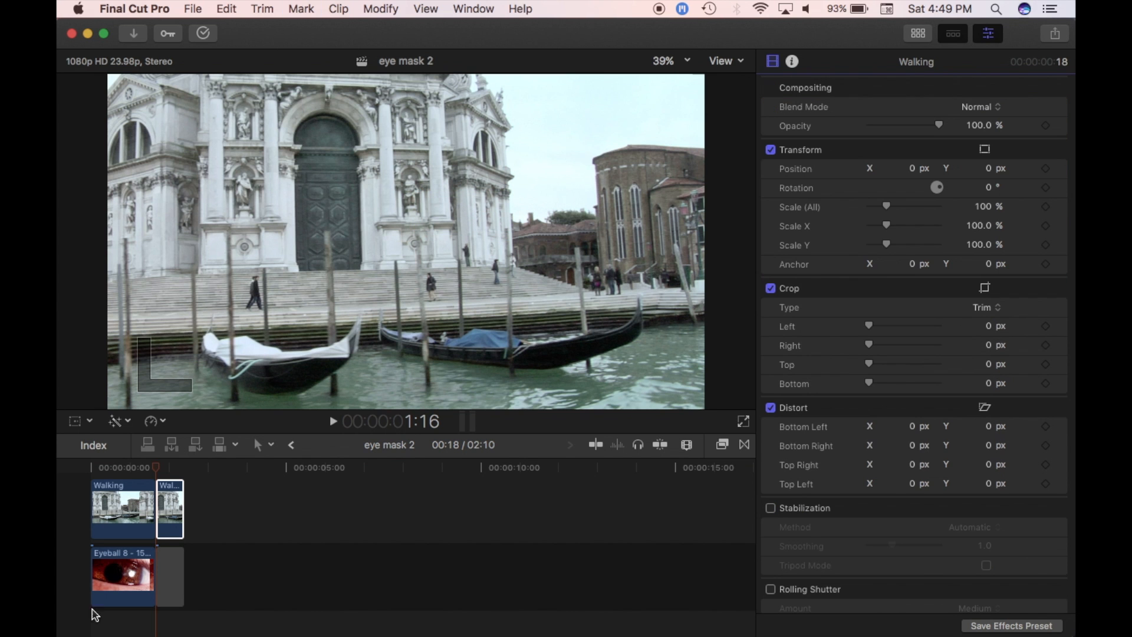
left_click(138, 470)
key("space")
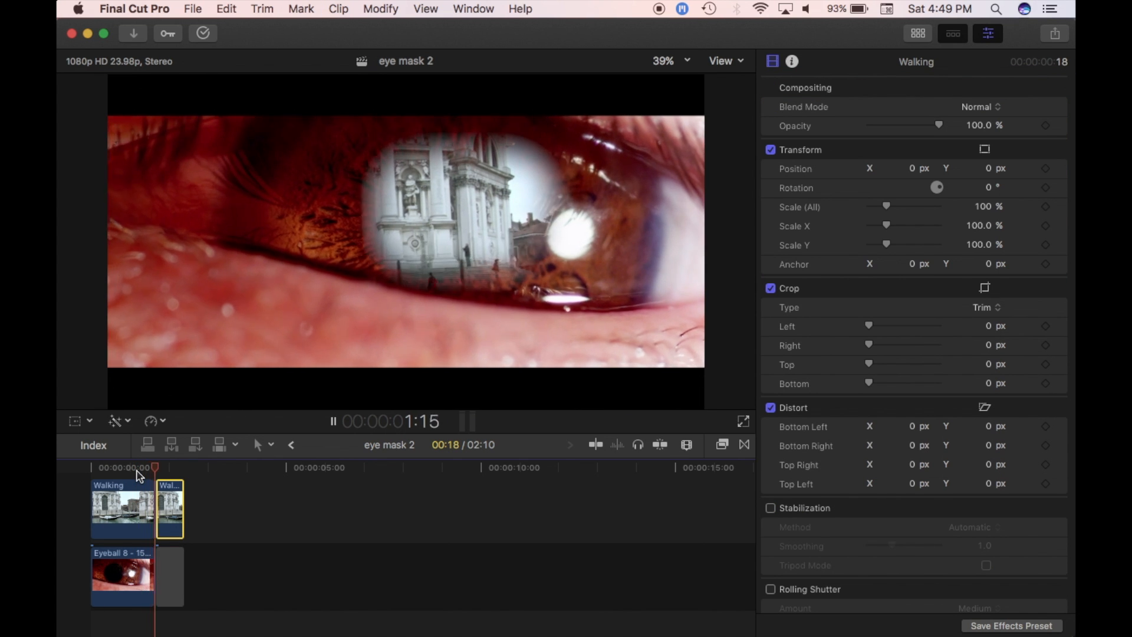
key("space")
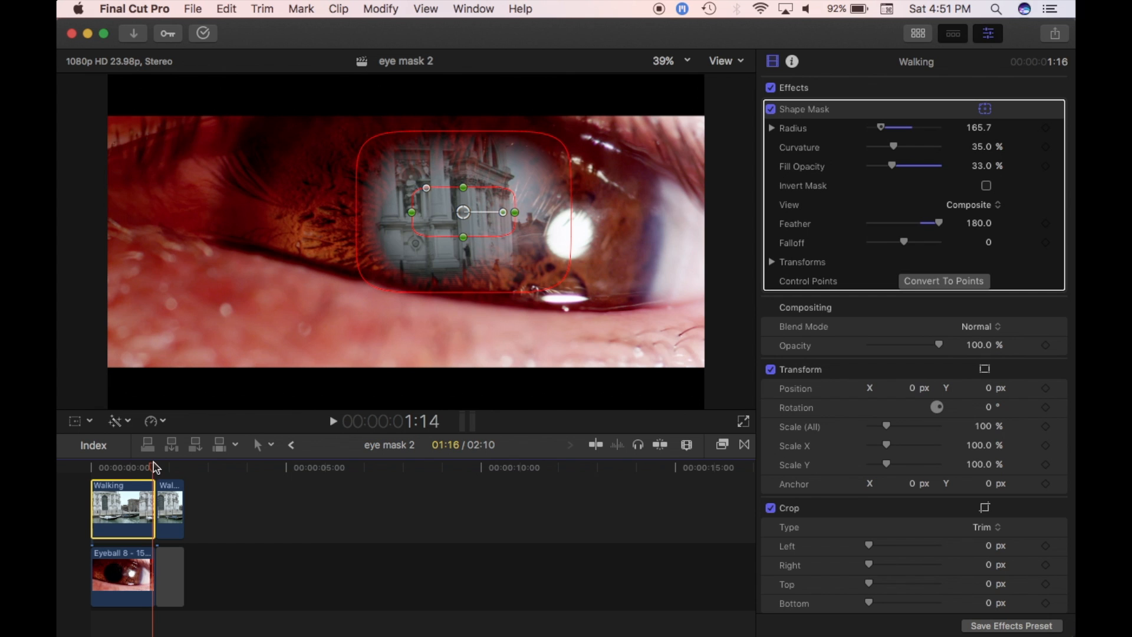
Step: Add a Scale (All) keyframe at 100% to the Eyeball clip at 1:11, five frames before the cut
left_click_drag(155, 467, 151, 467)
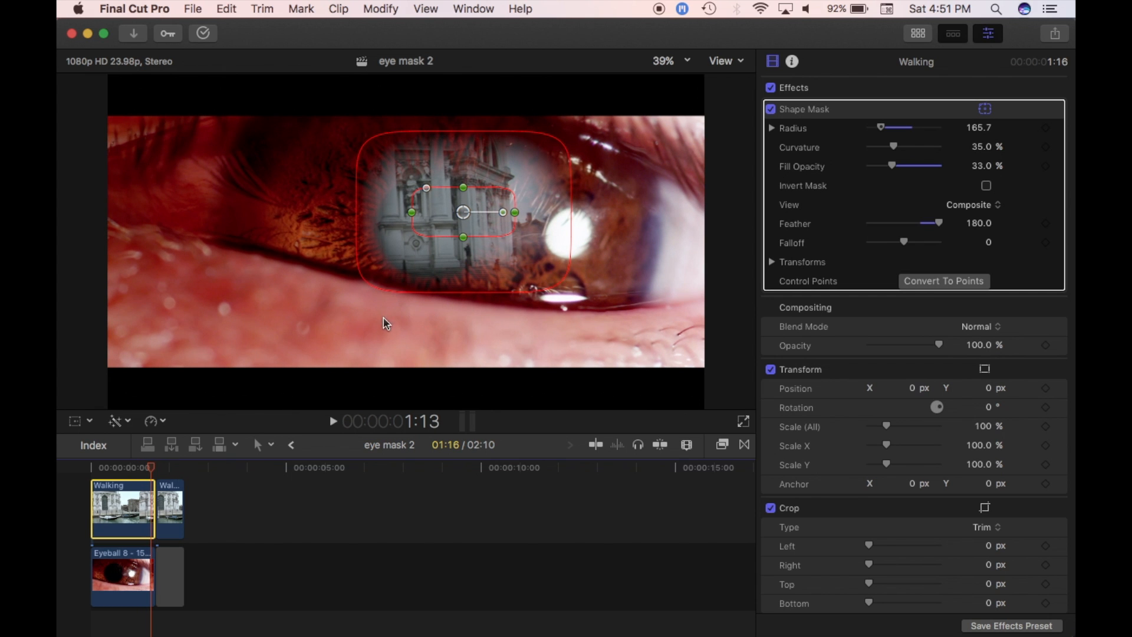
left_click_drag(155, 466, 156, 472)
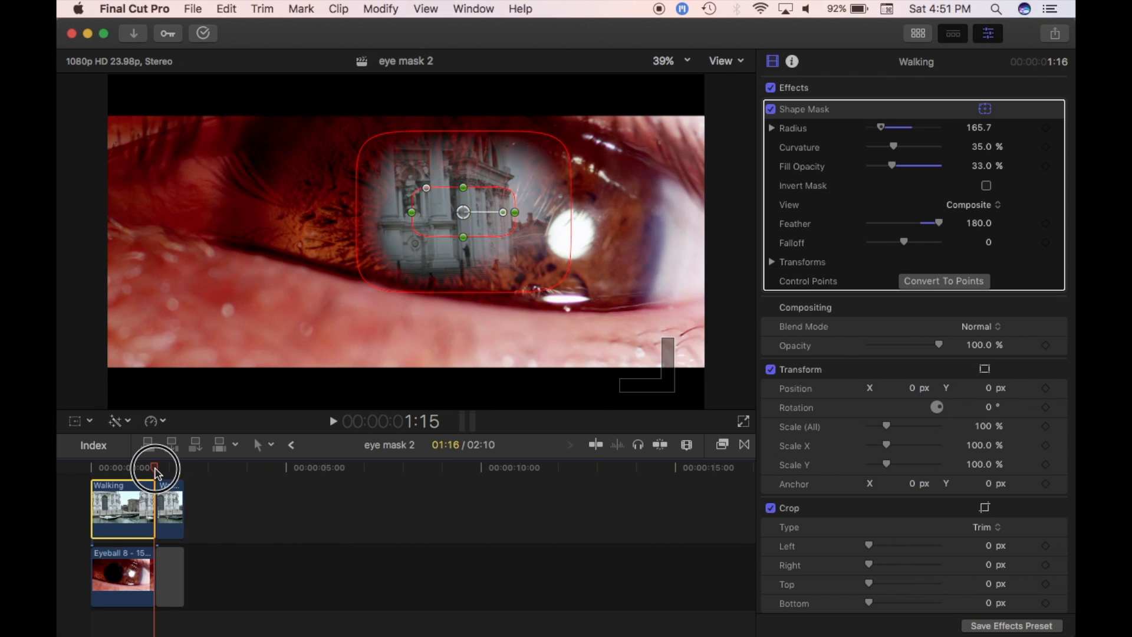
left_click(131, 580)
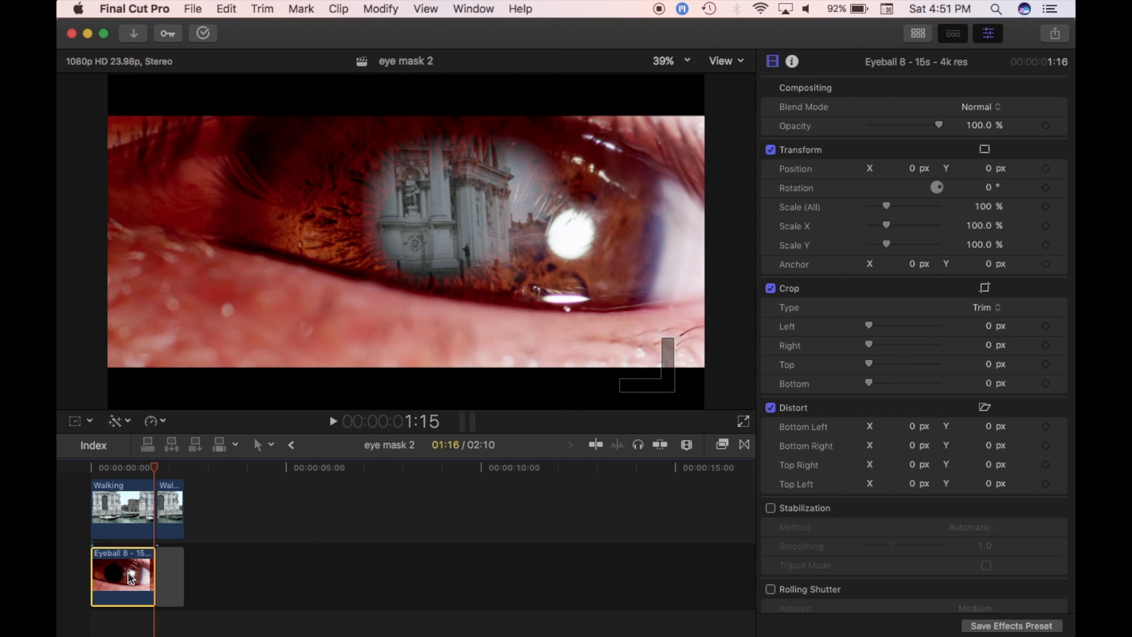
key("Right")
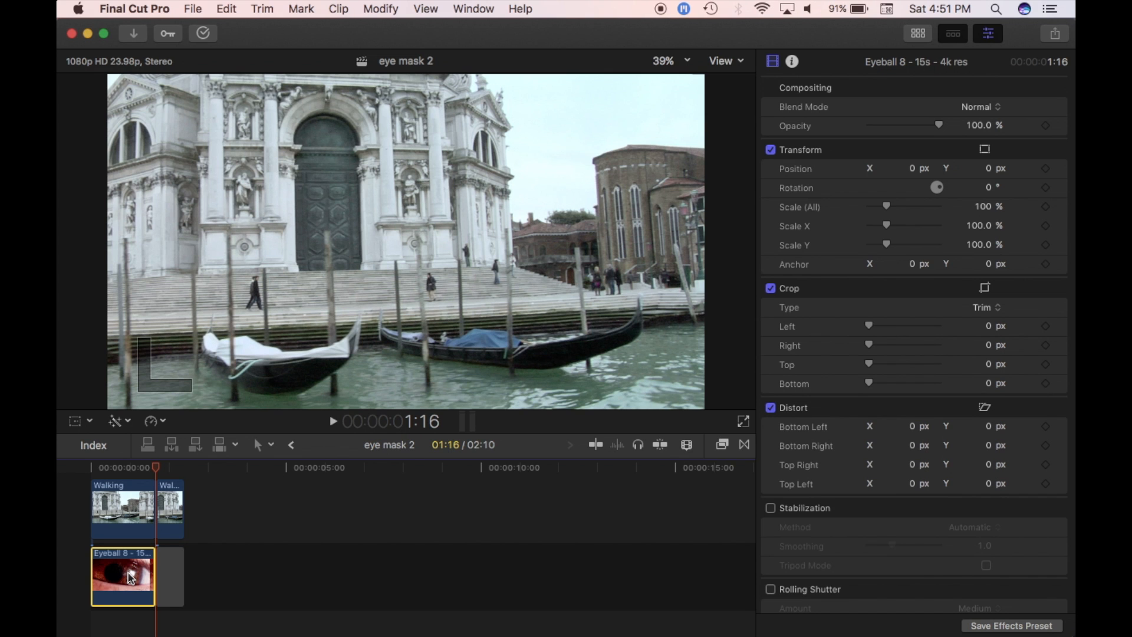
key("Left")
key("Left")
key("Left")
key("Left")
key("Left")
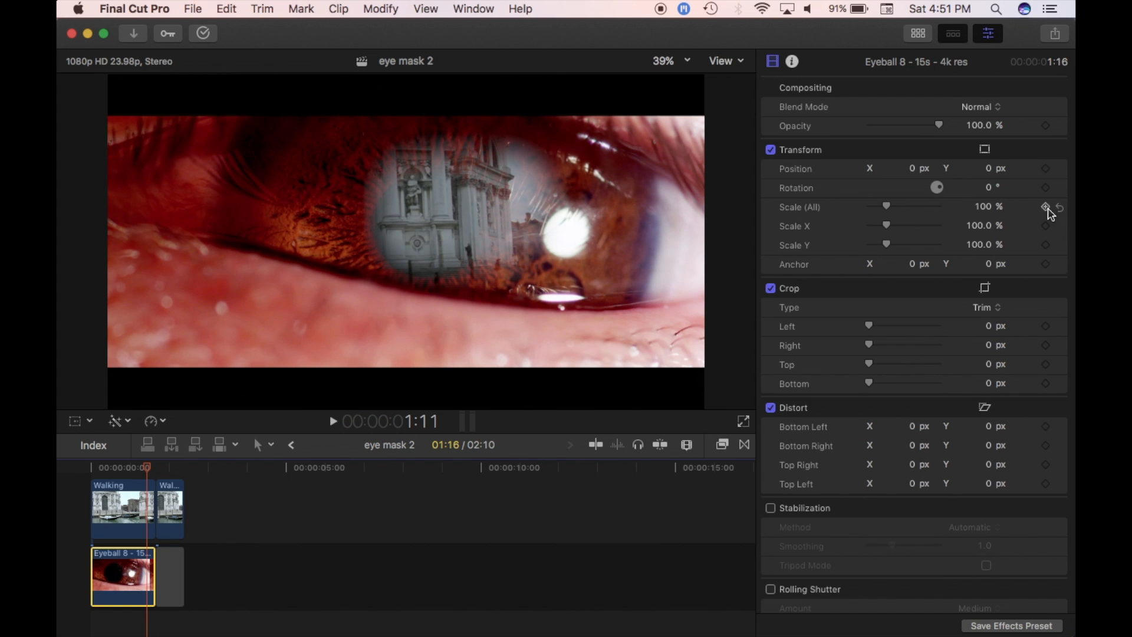
left_click(1046, 206)
Step: Set the Eyeball clip's Scale (All) to 400% at its end, 1:16, and scrub back to check the zoom
key("Down")
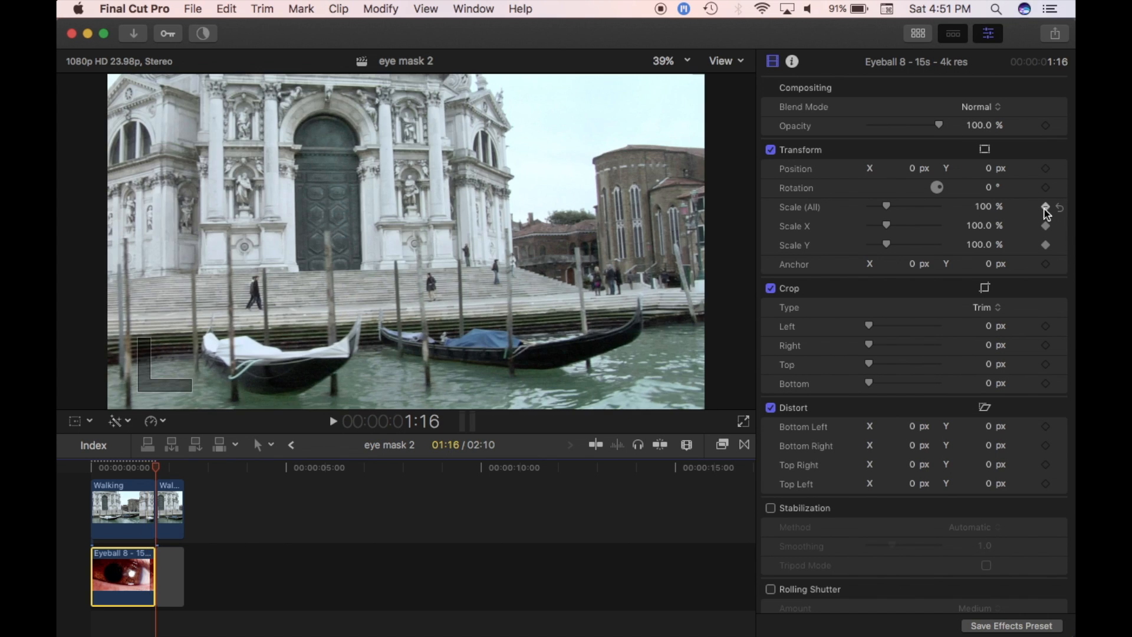
left_click_drag(887, 207, 995, 214)
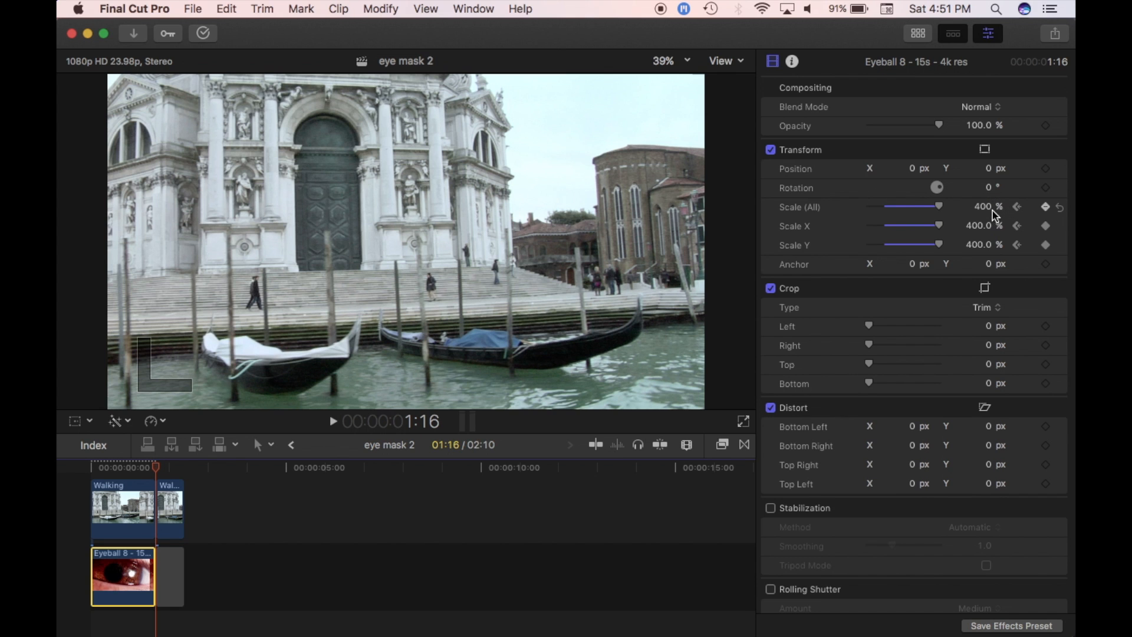
mouse_move(155, 467)
left_mouse_down()
mouse_move(142, 472)
mouse_move(155, 471)
left_mouse_up()
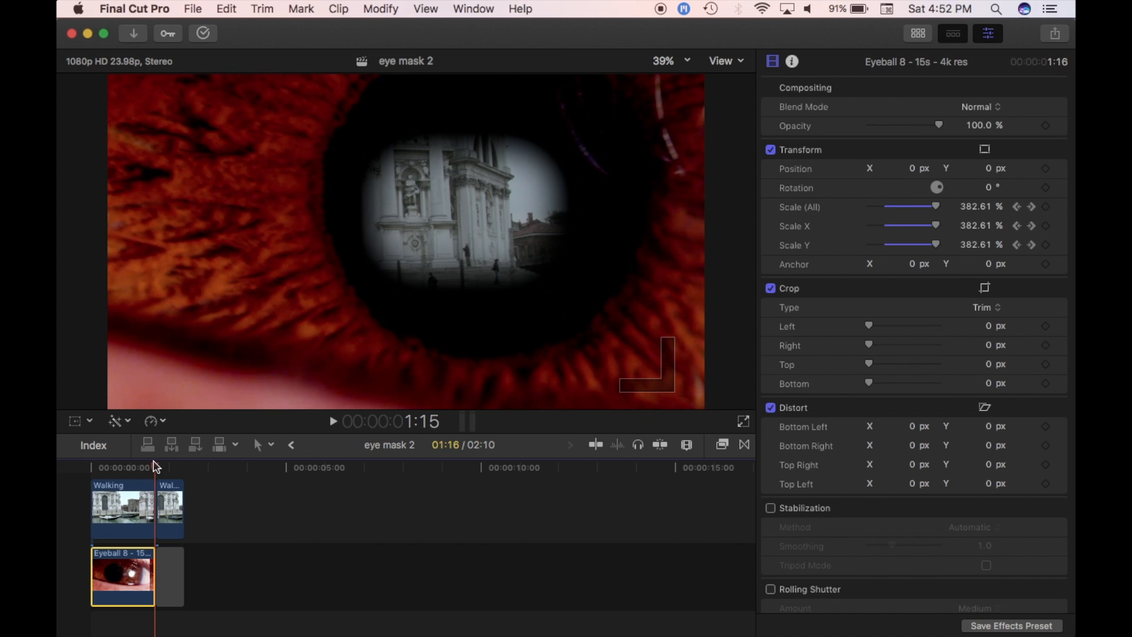
Step: Add a Fill Opacity keyframe to the first Walking segment's Shape Mask at 1:11, five frames before the cut
left_click(149, 508)
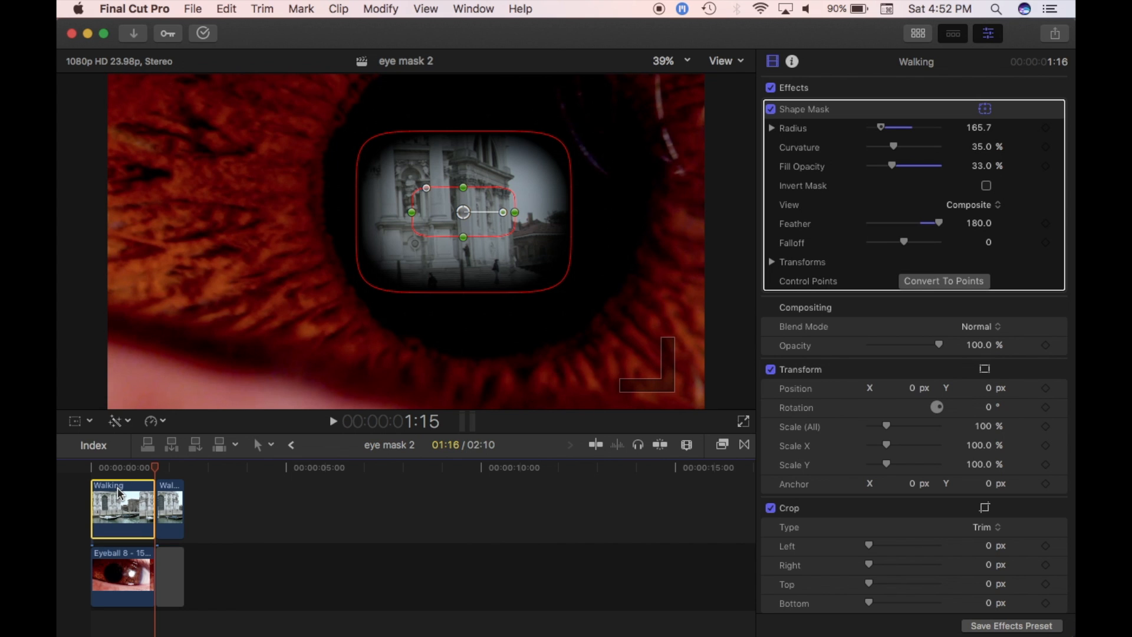
key("Right")
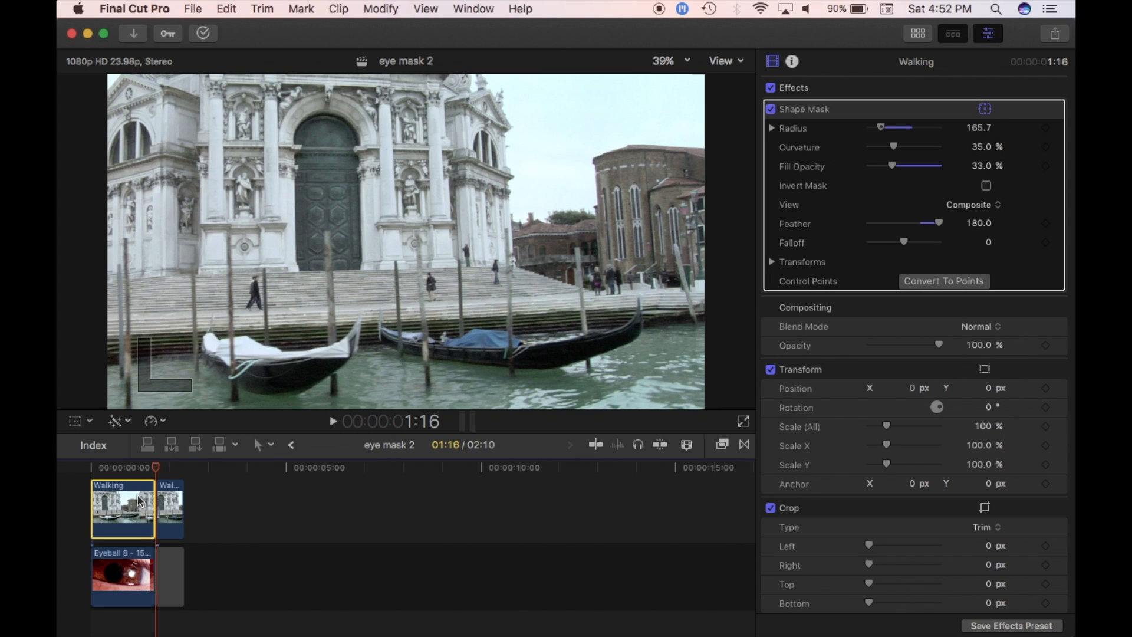
key("Left")
key("Left")
key("Left")
key("Left")
key("Left")
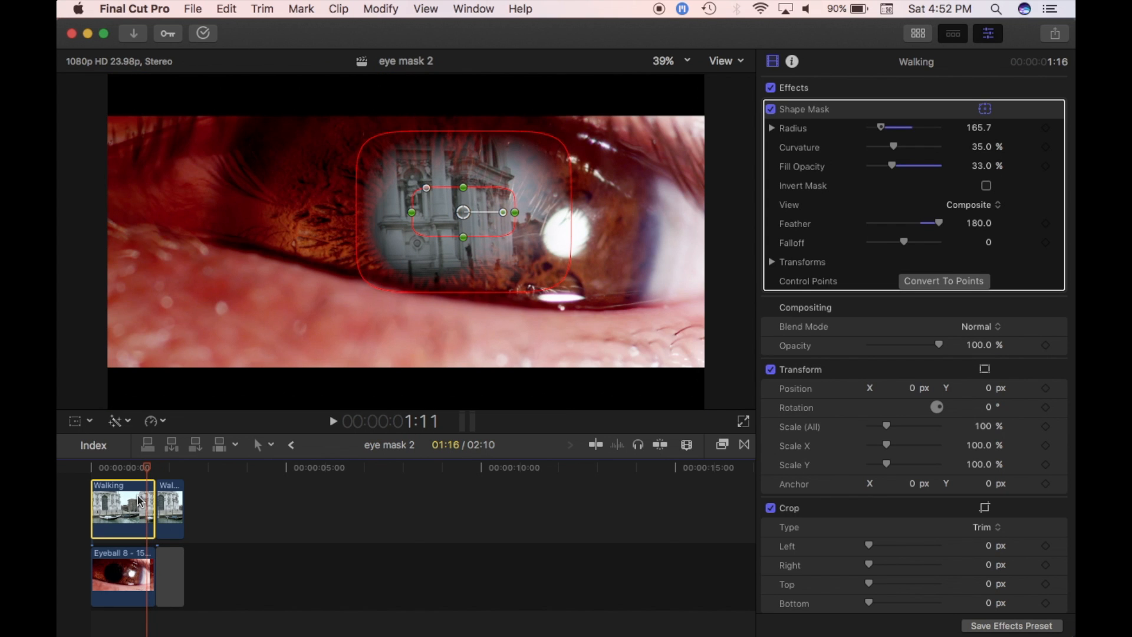
left_click(1045, 167)
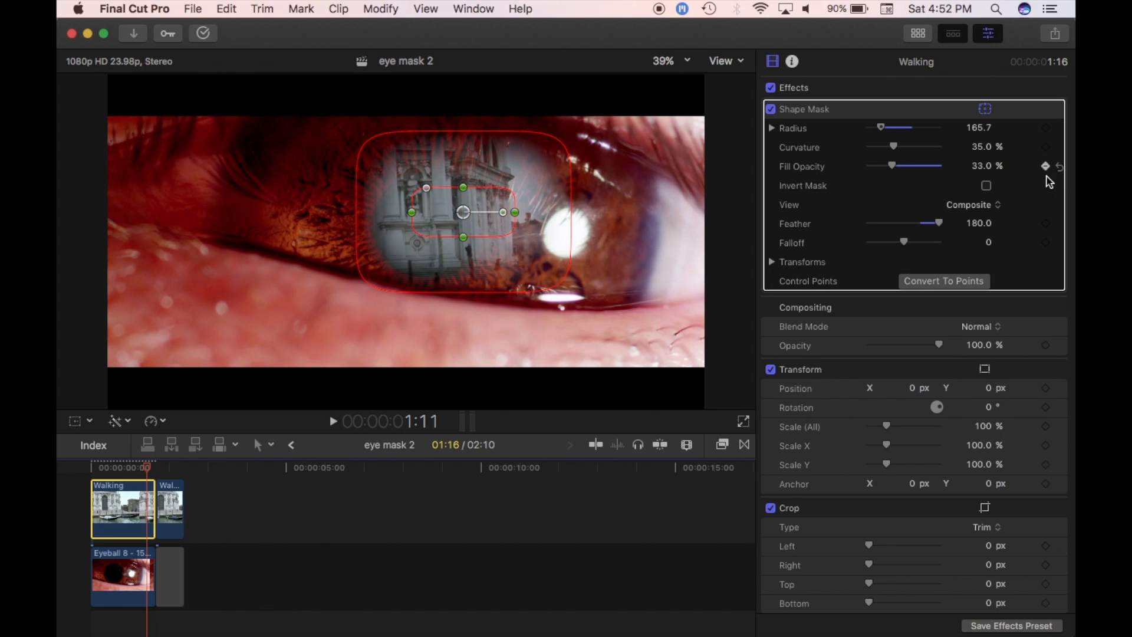
Step: Add a Feather keyframe to the first Walking segment's Shape Mask at 1:11, and expand the feather to about 1071 at 1:15
left_click(1047, 225)
key("Right")
key("Right")
key("Right")
key("Right")
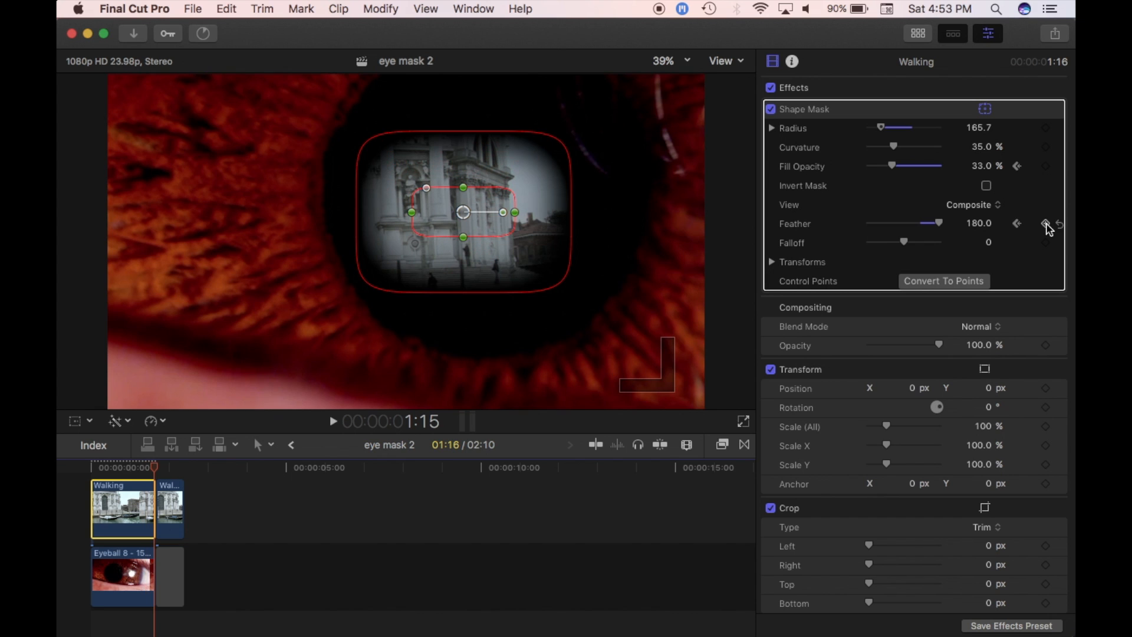
left_click(364, 283)
left_click_drag(364, 283, 76, 464)
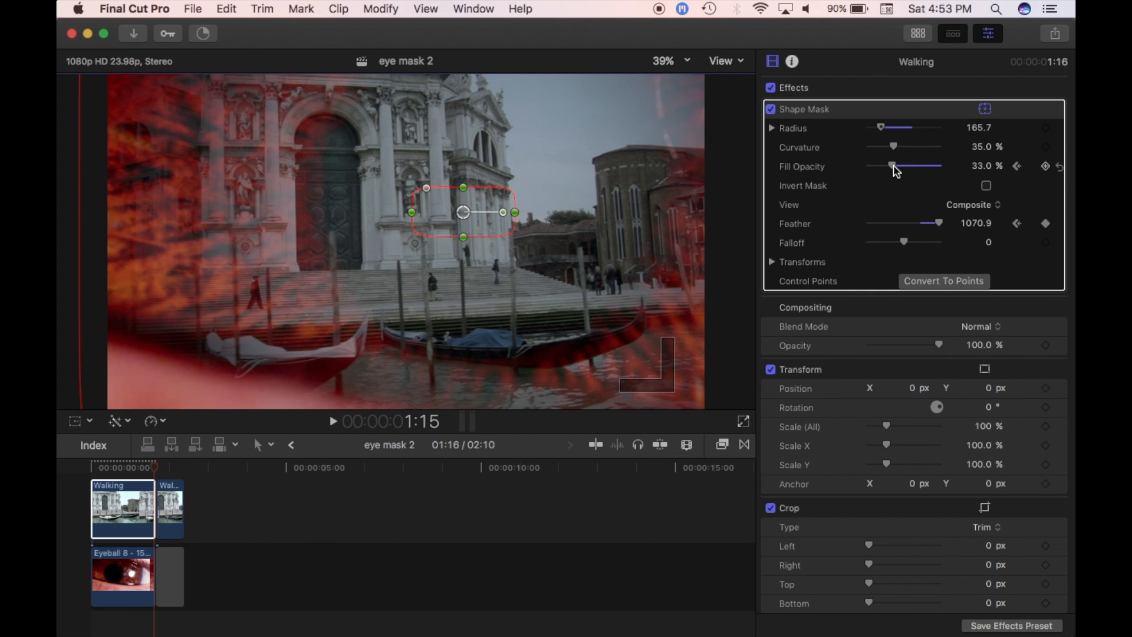
Step: Set the Shape Mask's Fill Opacity to 100% at 1:15 and play the transition from the start of the timeline
left_click_drag(894, 169, 973, 170)
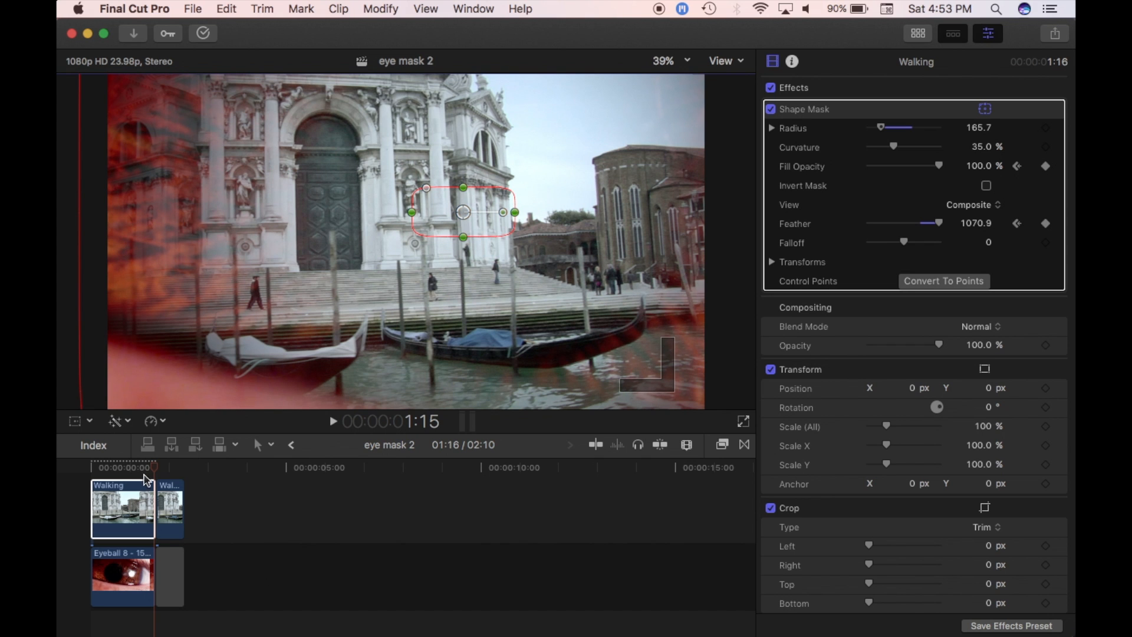
left_click(90, 469)
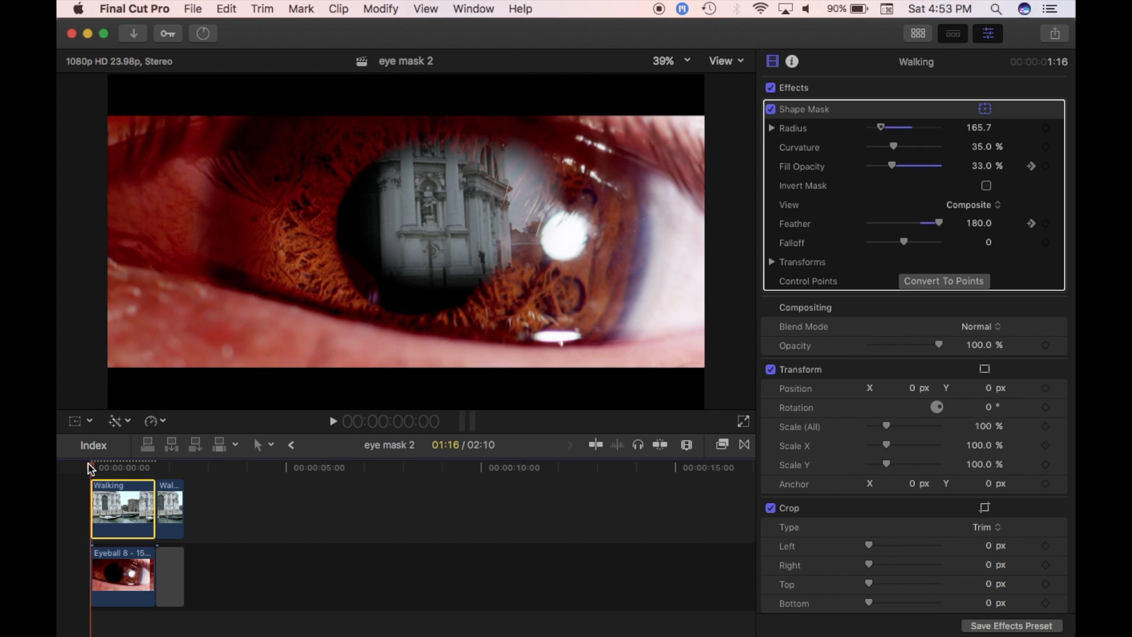
key("space")
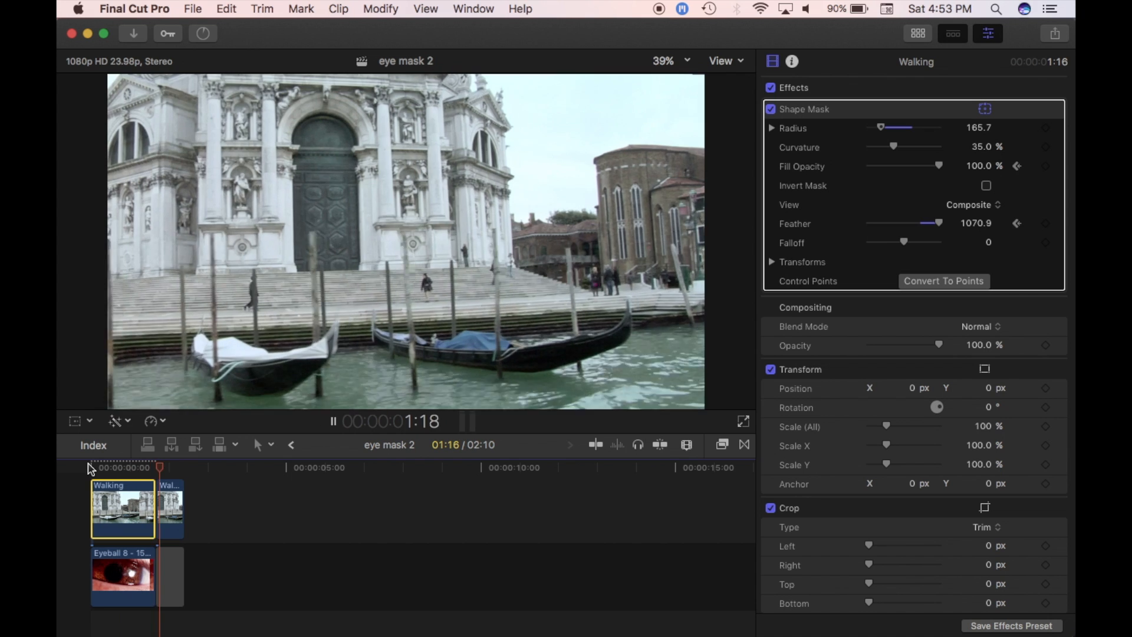
Step: Step frame by frame through the transition from 1:09 to the cut at 1:16 to examine the mask expansion and zoom
left_click(143, 468)
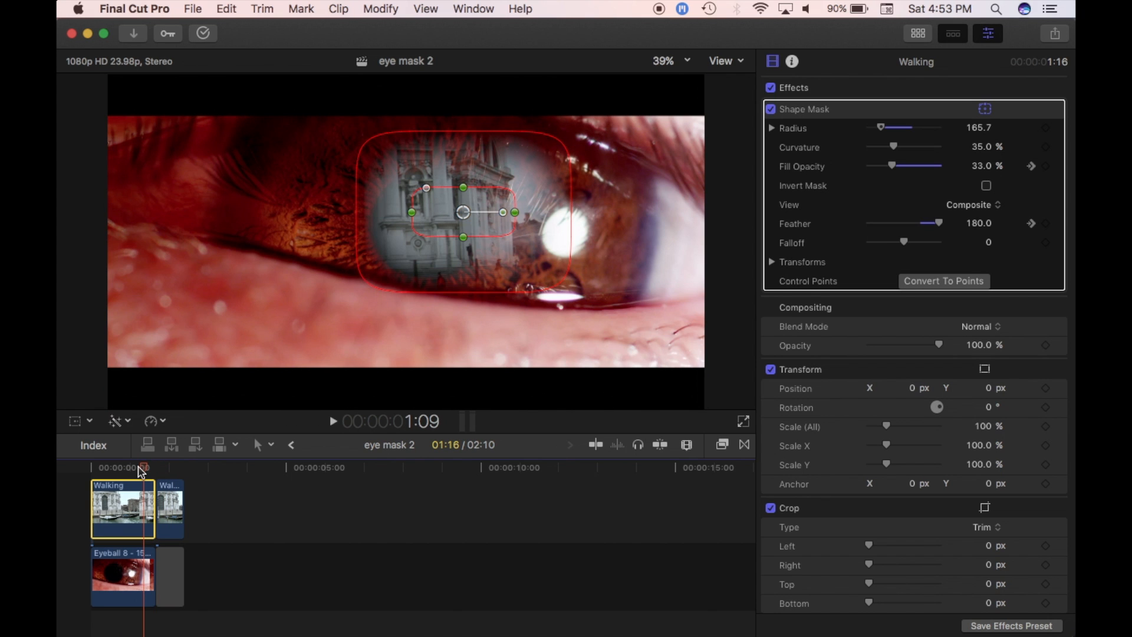
key("Right")
key("Right")
key("Right")
key("Left")
key("Right")
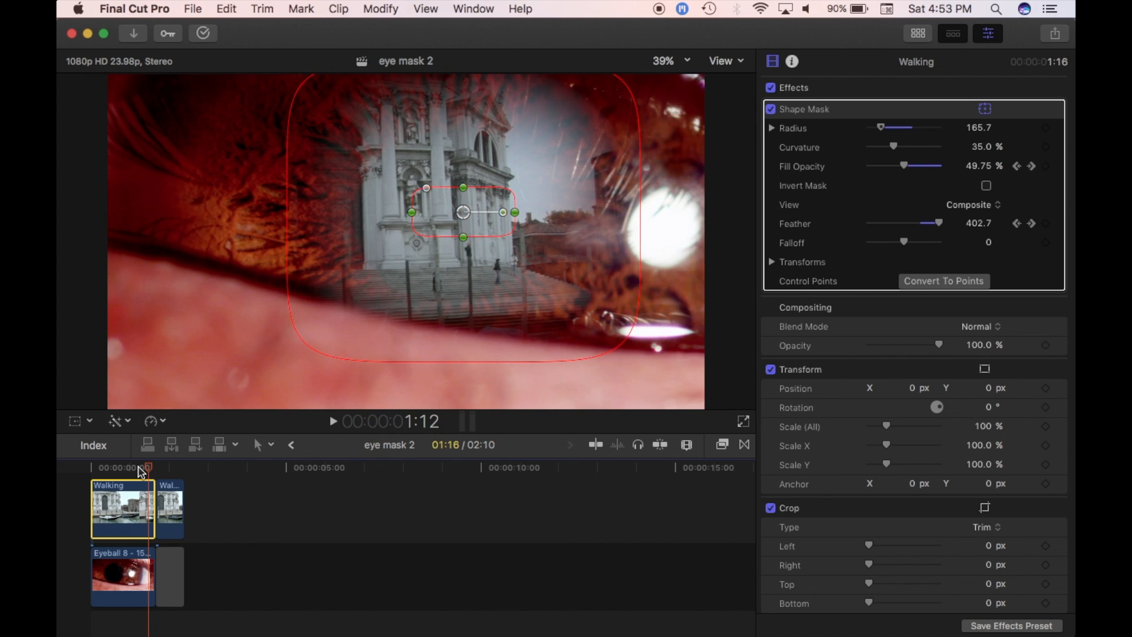
key("Right")
key("Right")
key("Right")
key("Right")
key("Right")
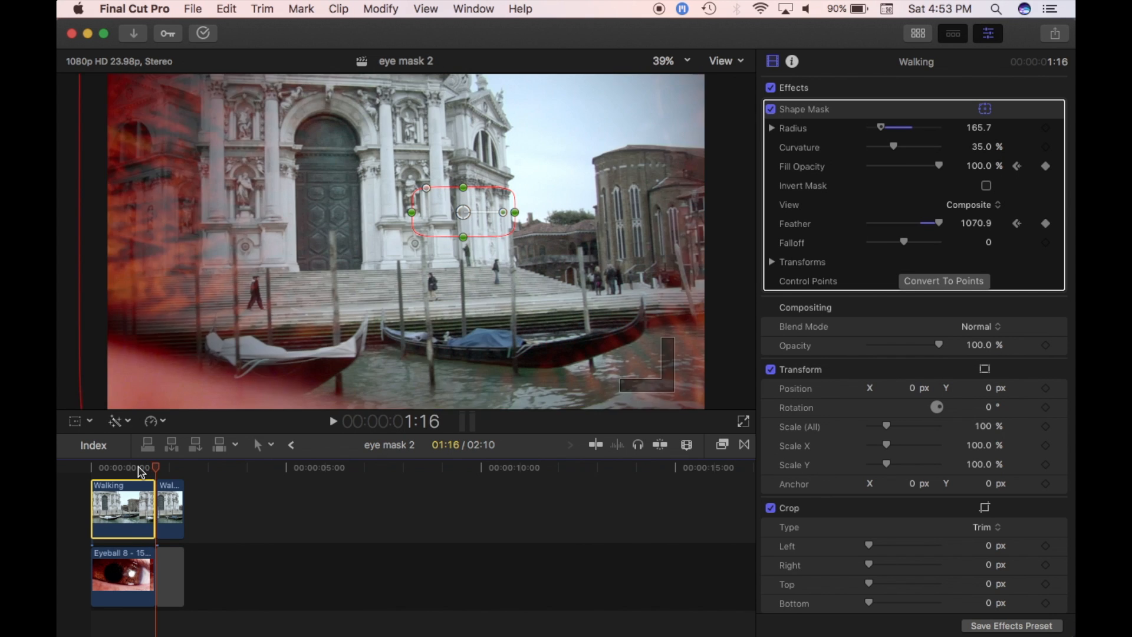
Step: Compare the framing of the Eyeball clip at 0:19 with the second Walking segment at 1:19
left_click(123, 468)
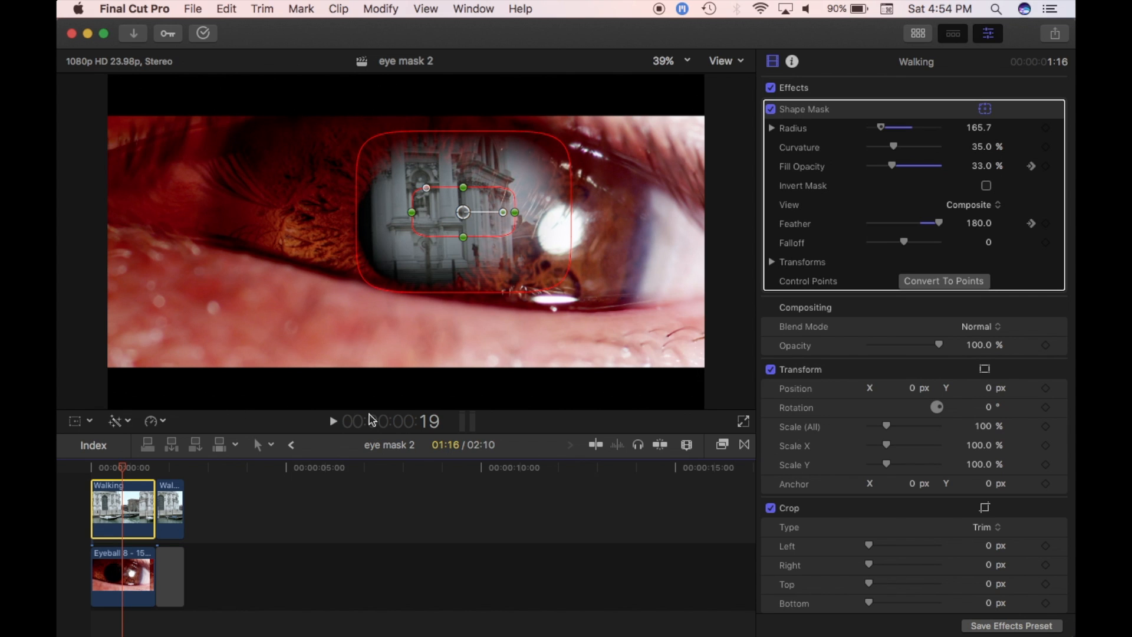
left_click(121, 574)
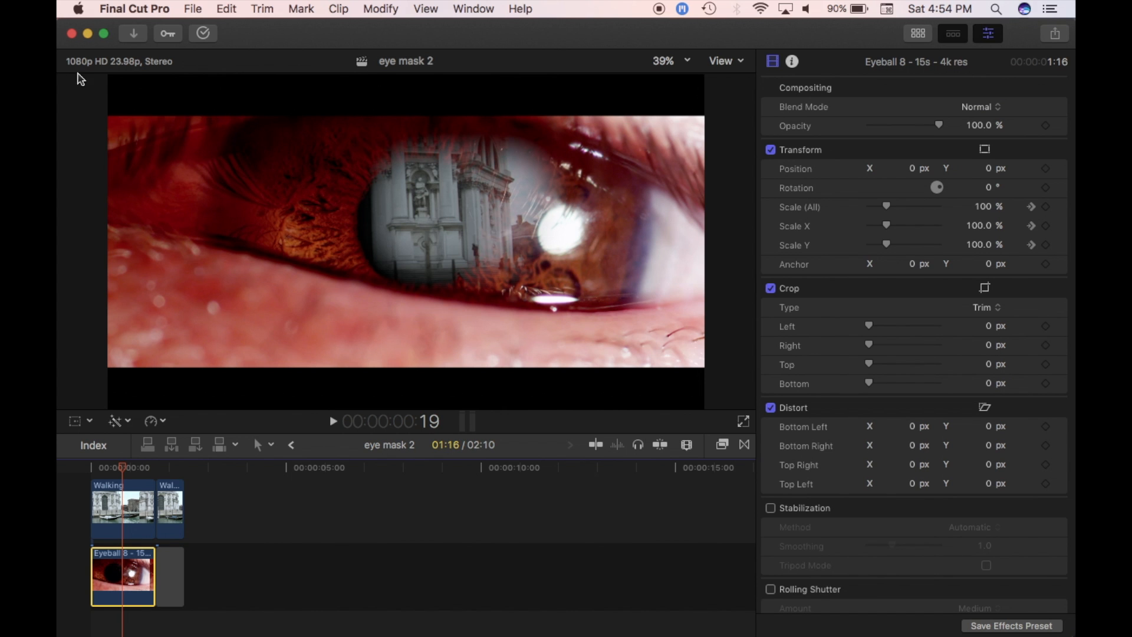
left_click_drag(124, 468, 161, 469)
left_click(167, 500)
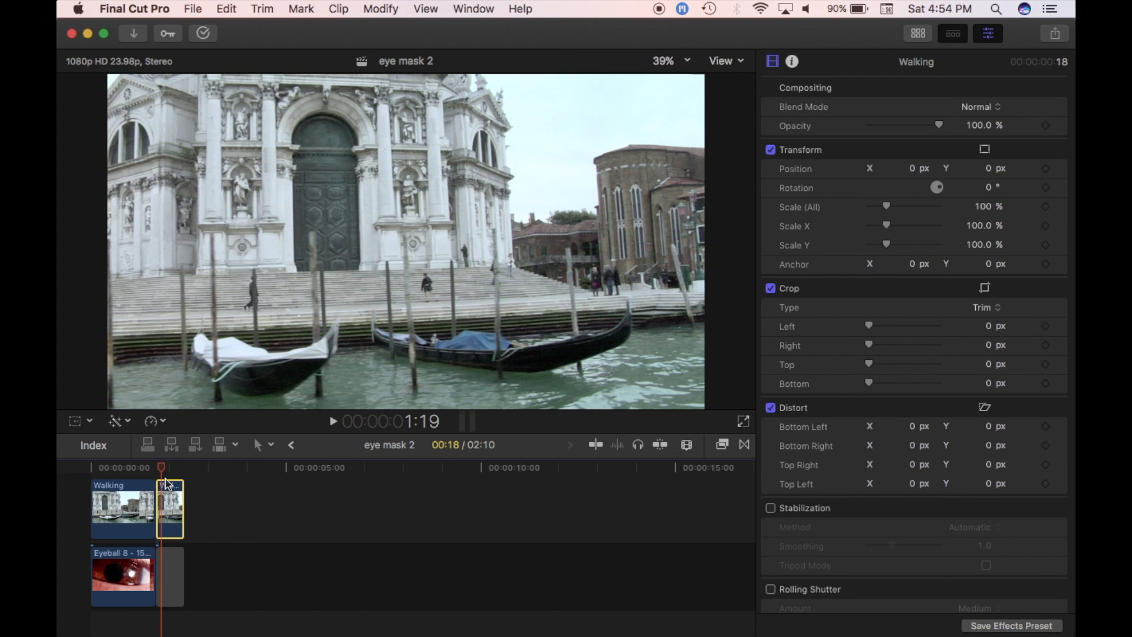
Step: Add a Blank Adjustment title above the Walking clips, starting at the beginning of the timeline
key("super+alt+1")
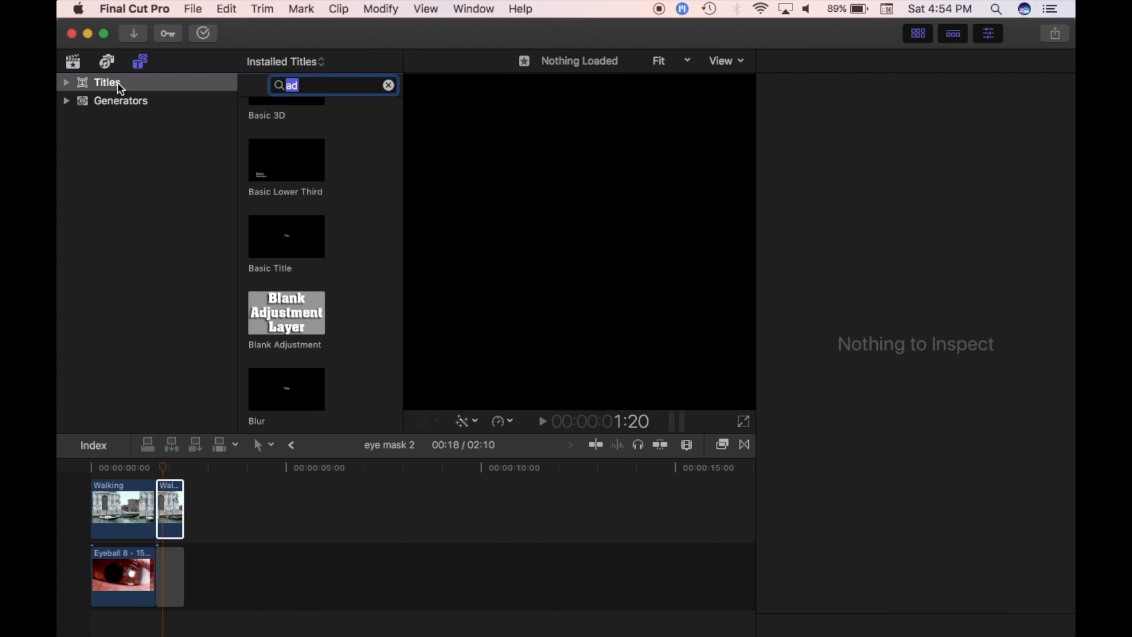
left_click_drag(286, 323, 97, 481)
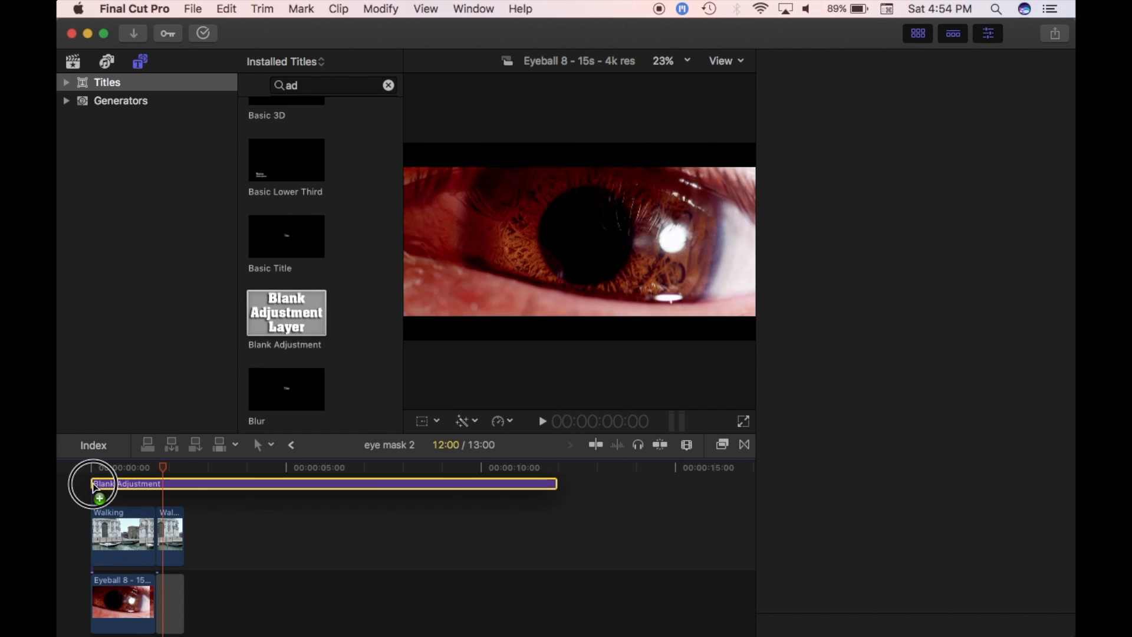
Step: Search the effects for "letter" and apply the Letterbox effect to the Blank Adjustment layer
left_click(727, 454)
double_click(605, 626)
key("BackSpace")
type("letter")
double_click(590, 518)
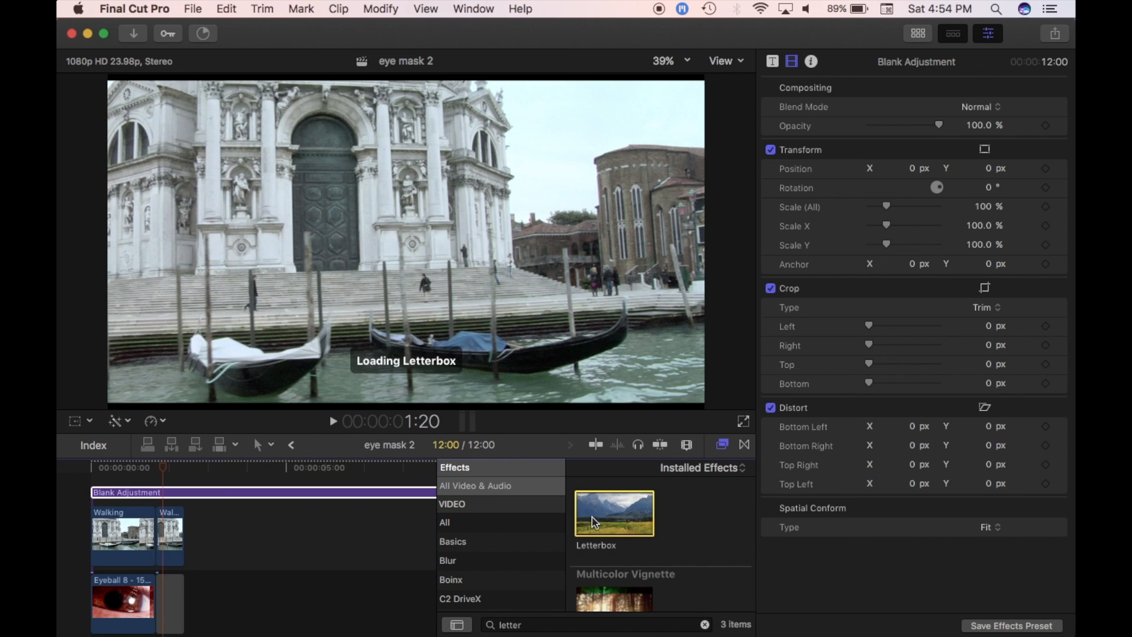
left_click(722, 445)
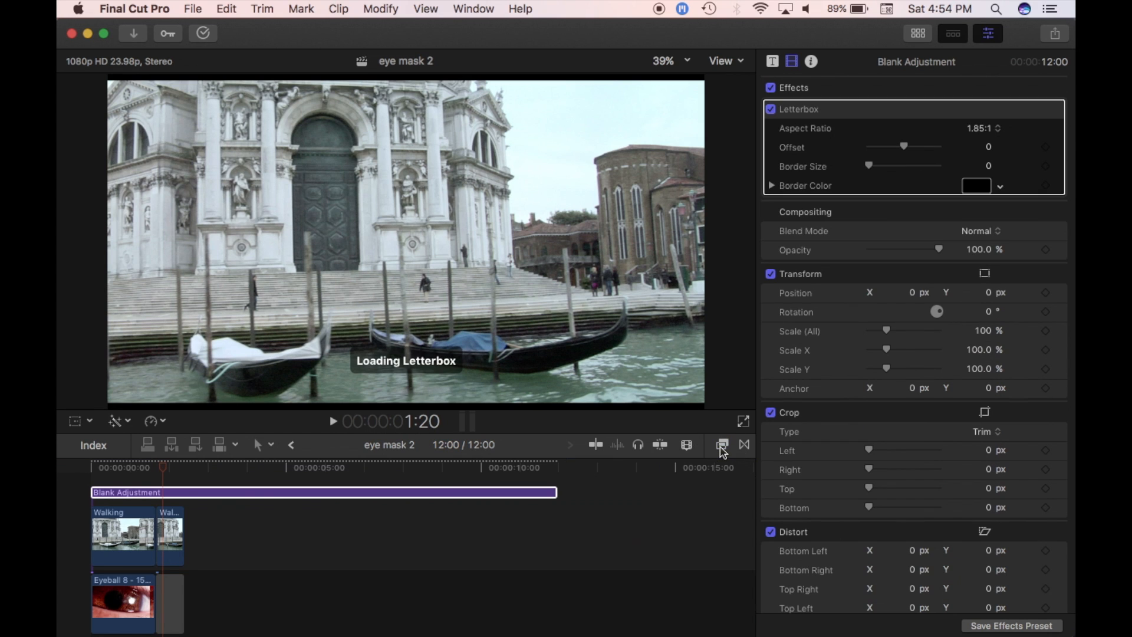
Step: Set the Letterbox aspect ratio to 2.35:1 with the eye shot at 1:00 in view, and check the Walking clip at 2:00
left_click(275, 499)
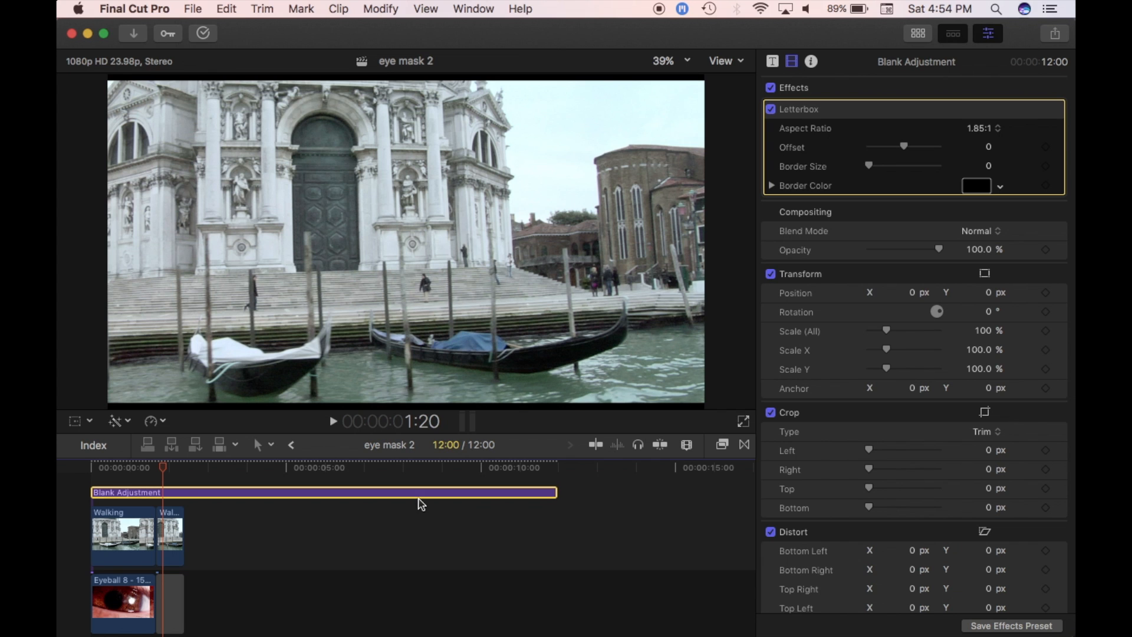
left_click_drag(163, 467, 129, 472)
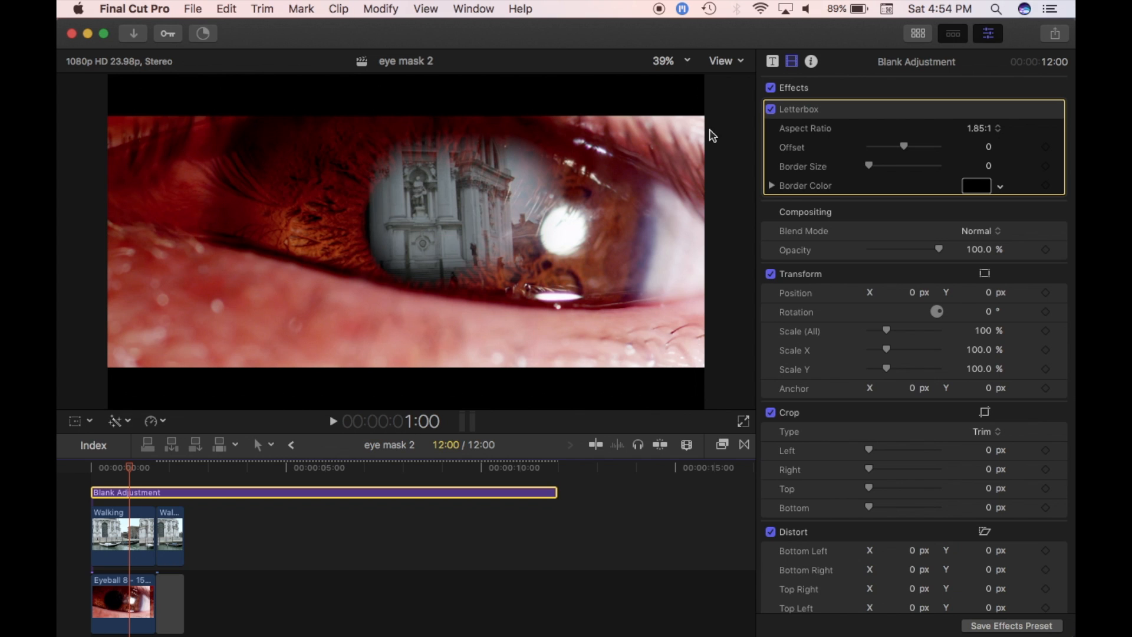
left_click(988, 130)
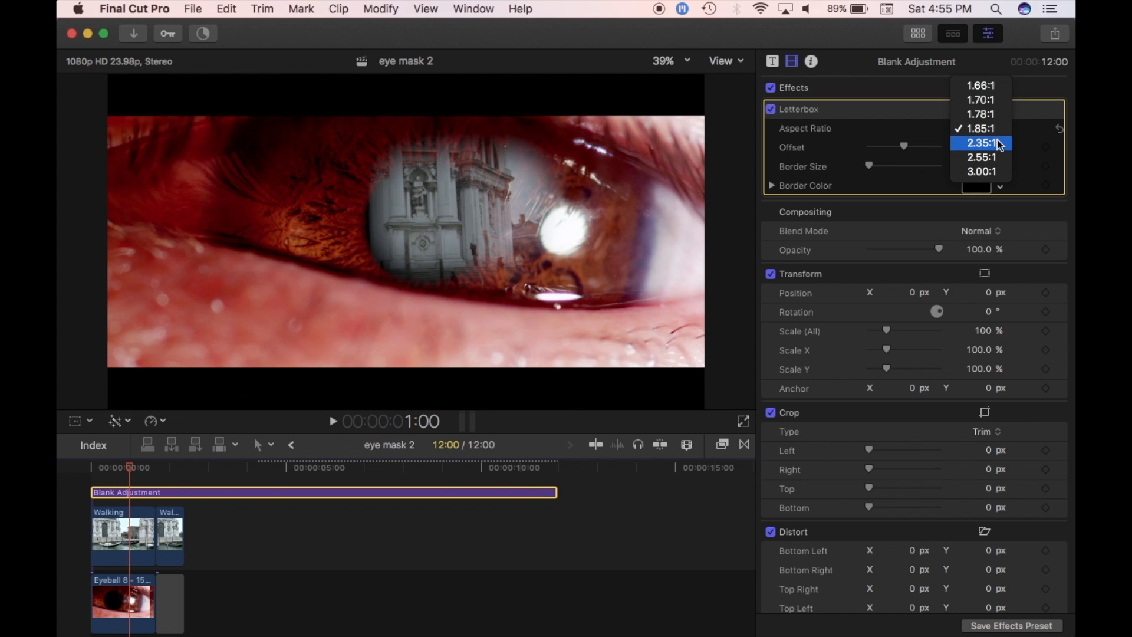
left_click(998, 143)
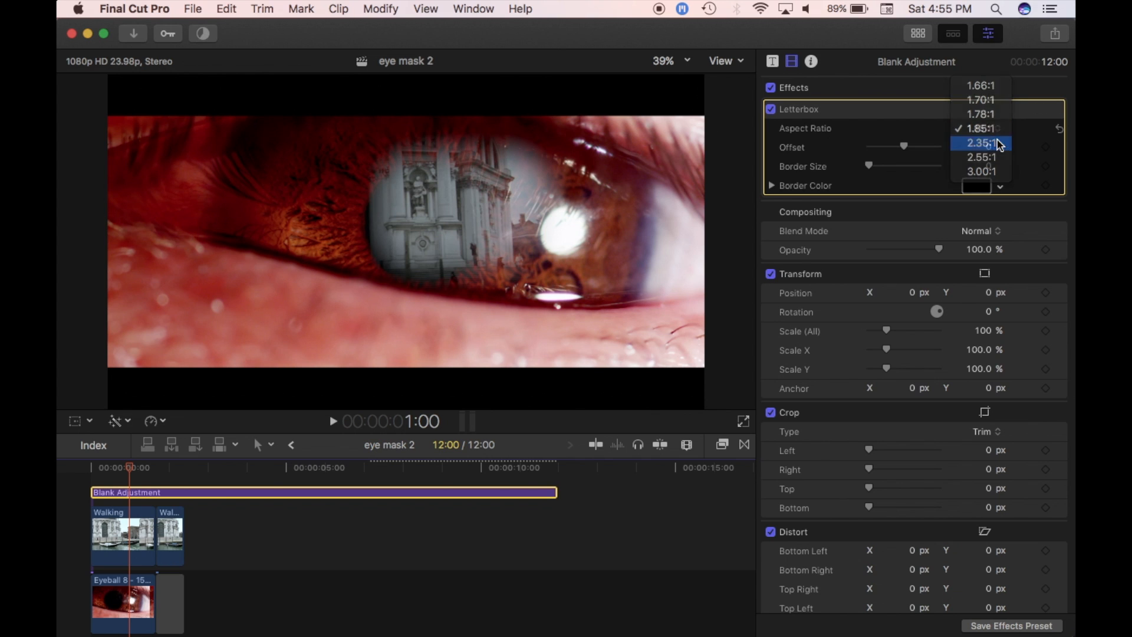
left_click(170, 467)
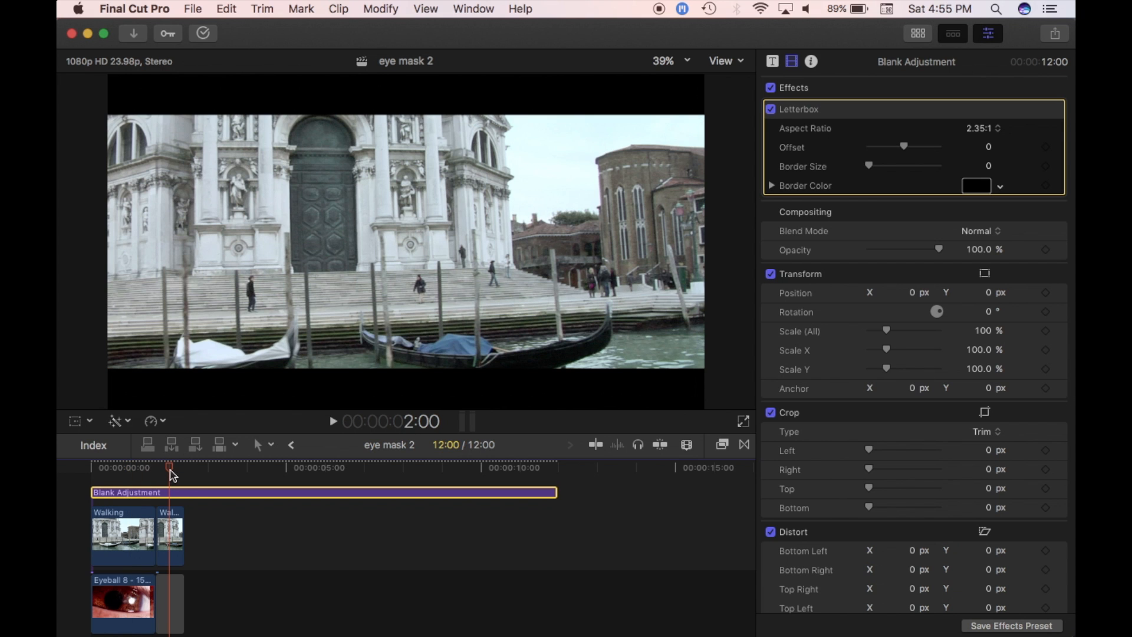
Step: Switch the Letterbox aspect ratio to 1.85:1 for comparison and return it to 2.35:1
left_click(982, 128)
left_click(983, 114)
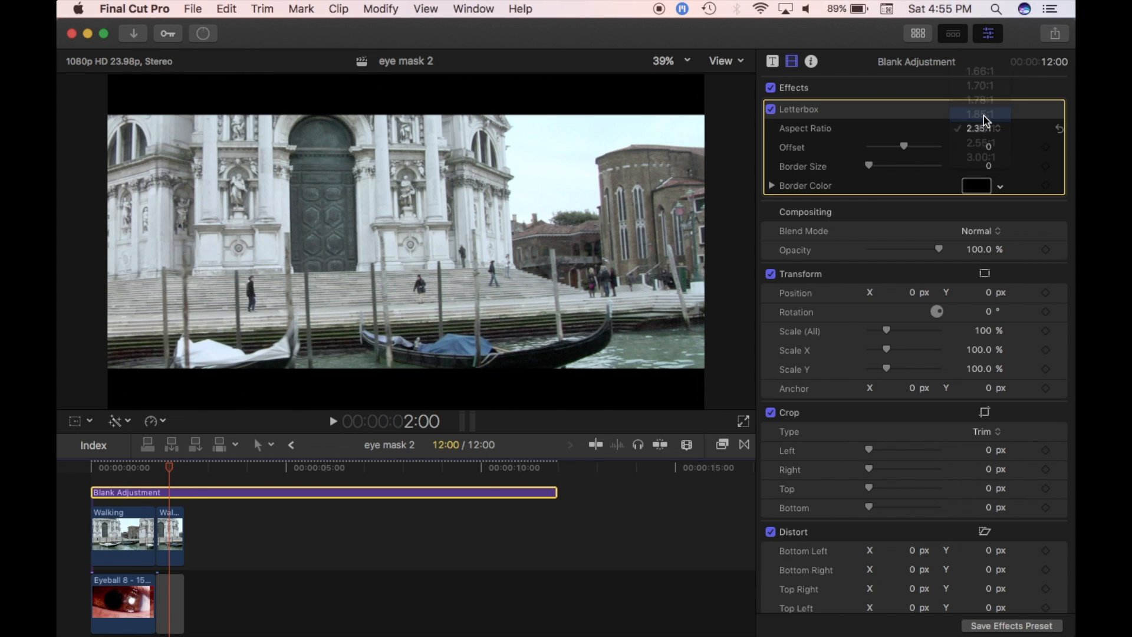
left_click(983, 128)
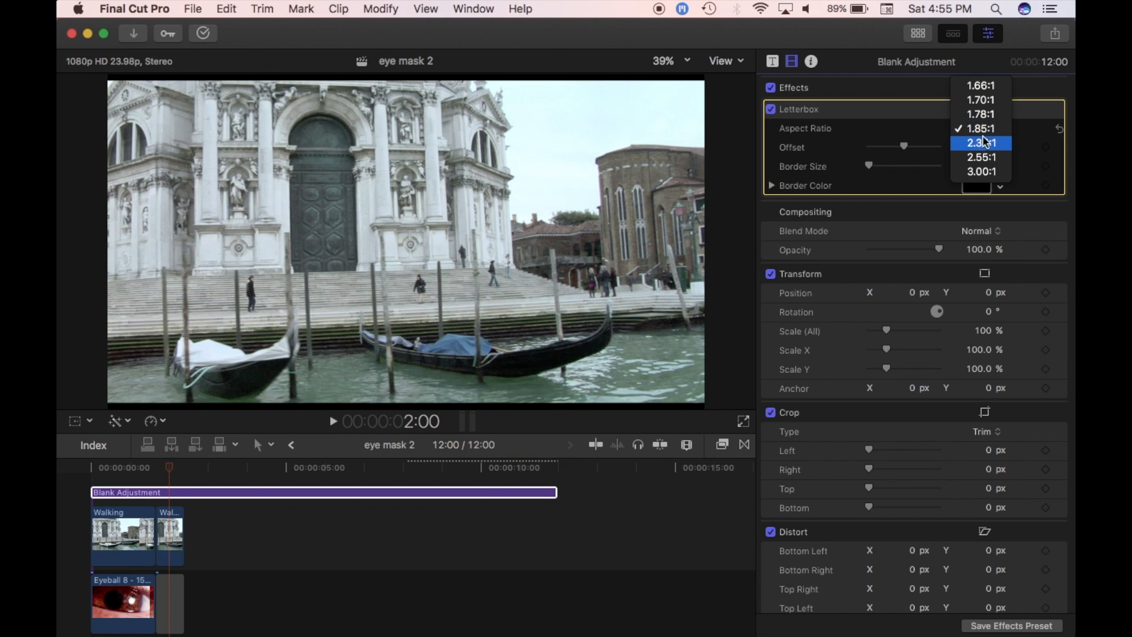
left_click(984, 143)
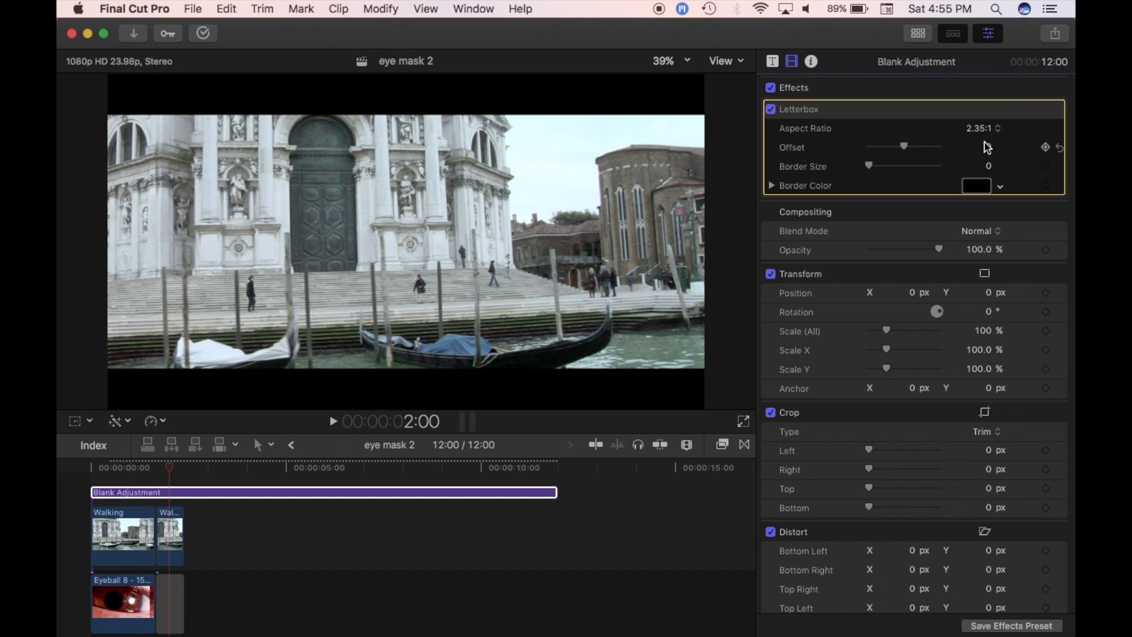
Step: Step frame by frame through the letterboxed transition between 2:00 and 1:11, and play the sequence from the start
key("Left")
key("Left")
key("Left")
key("Left")
key("Left")
key("Left")
key("Left")
key("Left")
key("Left")
key("Left")
key("Left")
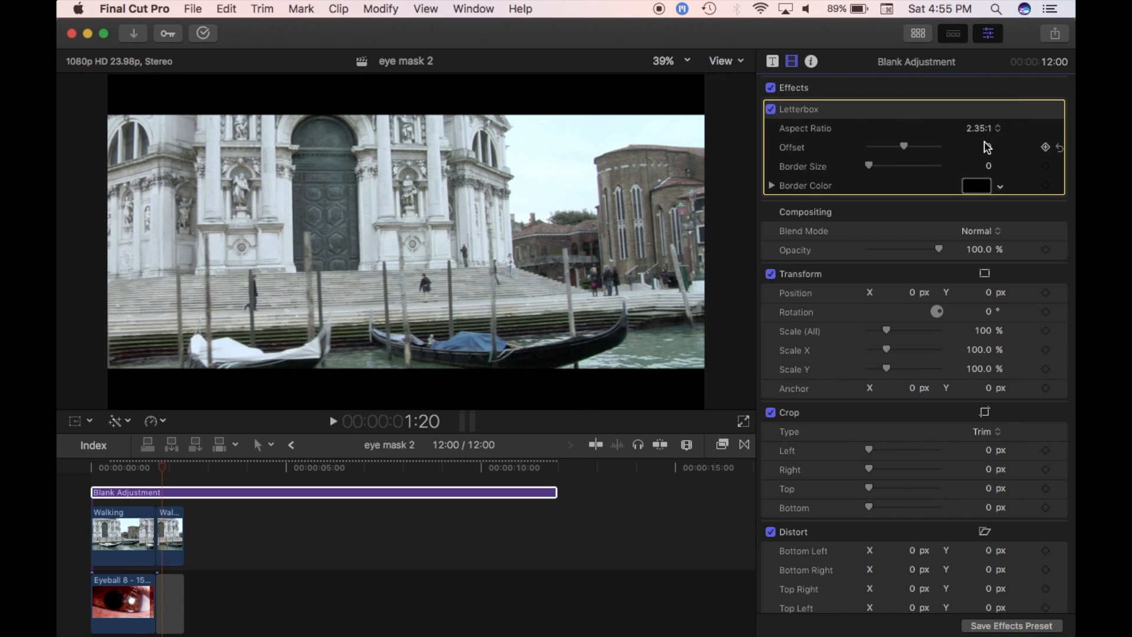
key("Left")
key("Left")
key("Right")
key("Right")
key("Right")
key("Right")
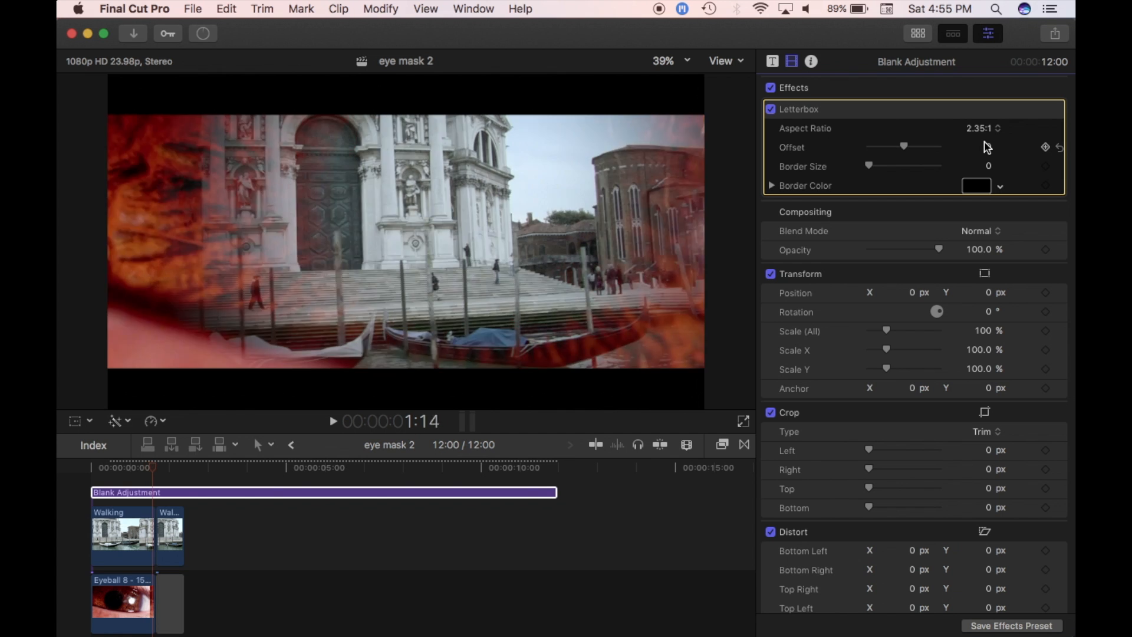
key("Left")
key("Left")
key("Left")
key("Left")
key("Left")
key("Right")
key("Right")
key("Right")
key("Right")
key("Right")
key("Right")
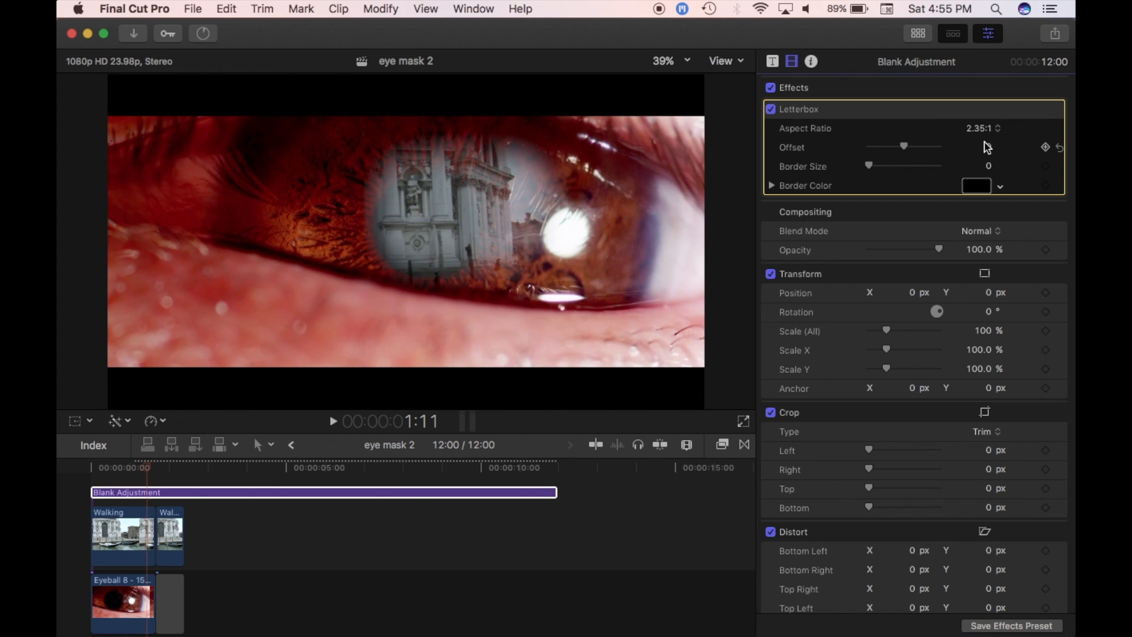
left_click(91, 471)
key("space")
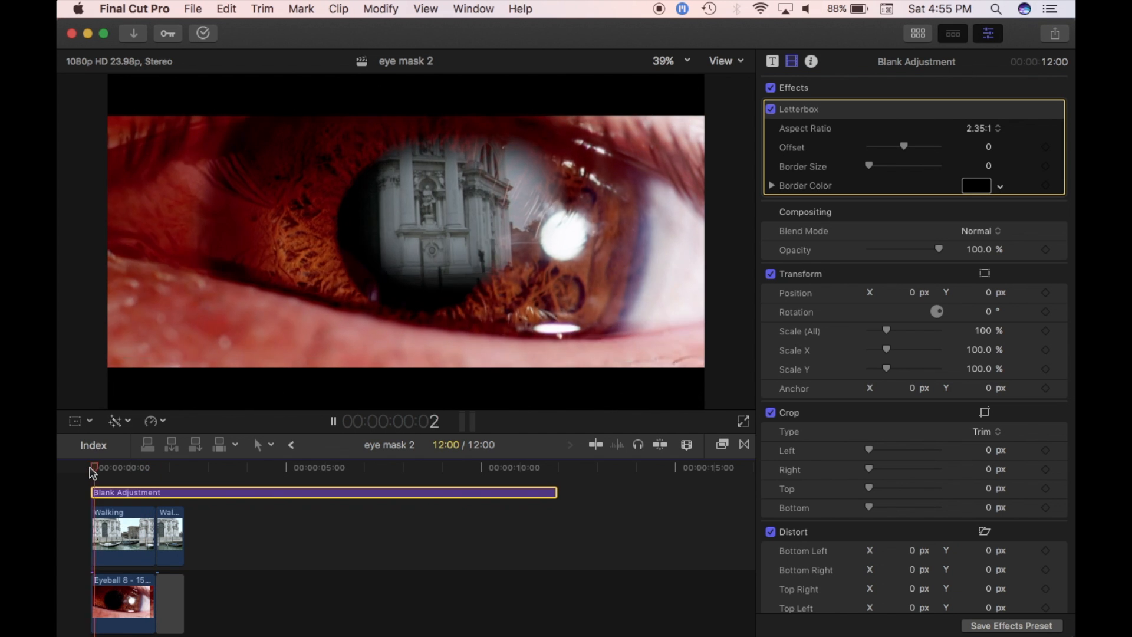